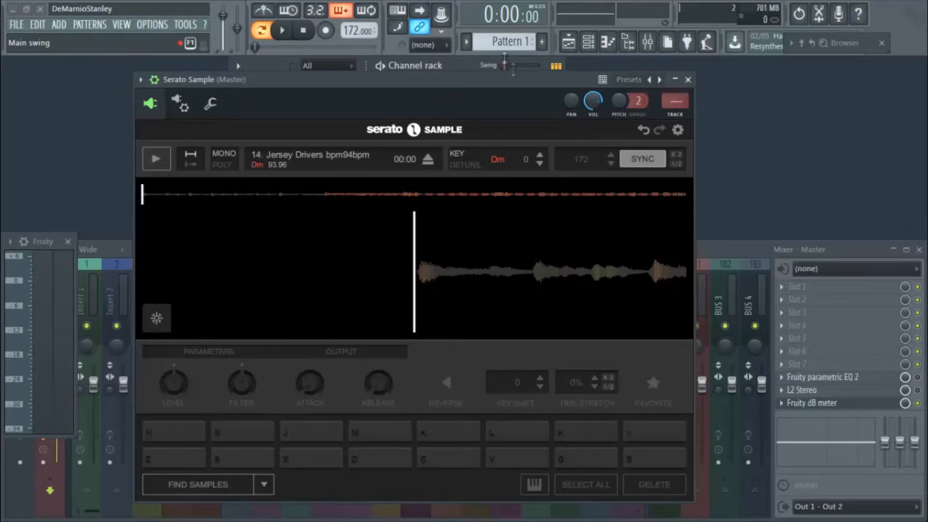
drag(473, 79, 489, 78)
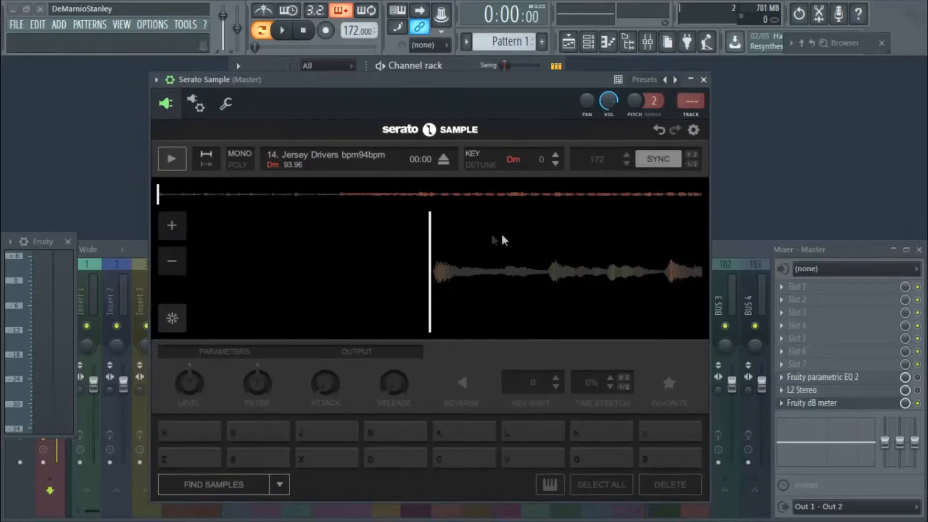
click(839, 41)
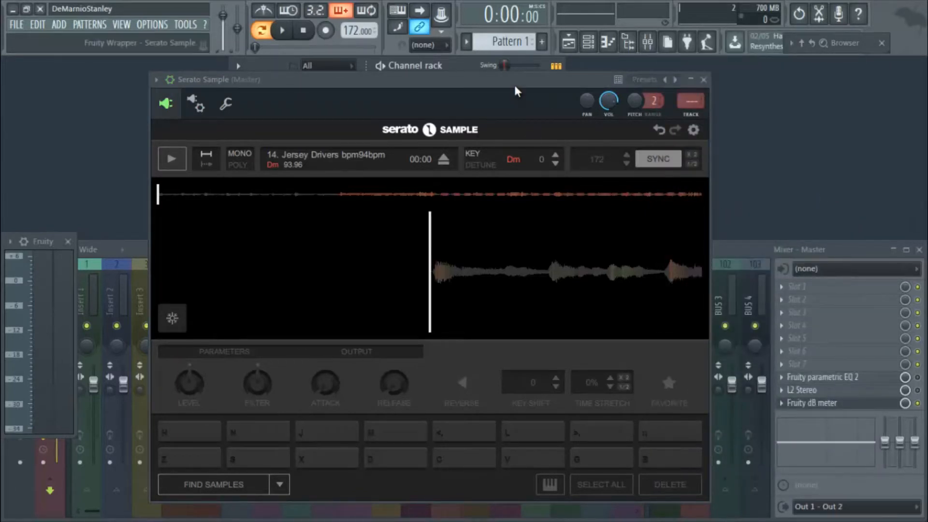
drag(514, 83, 494, 81)
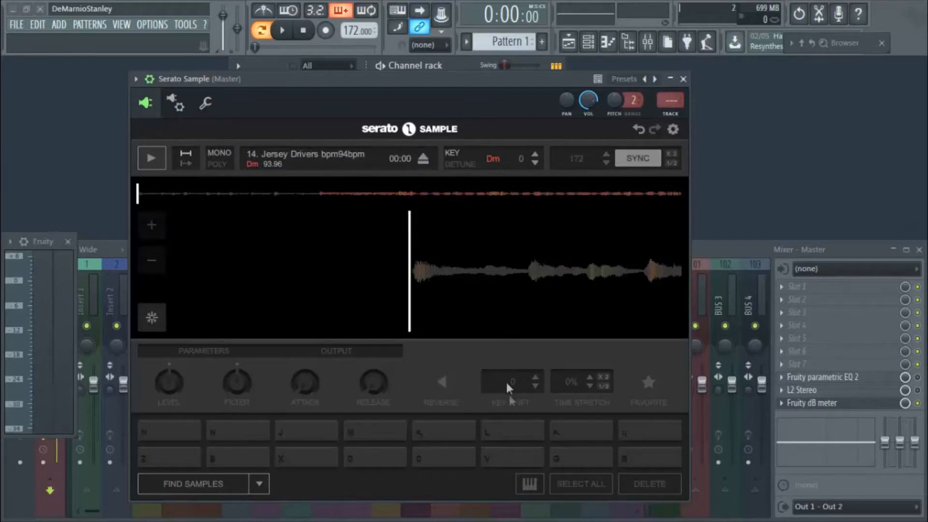
mouse_move(149, 319)
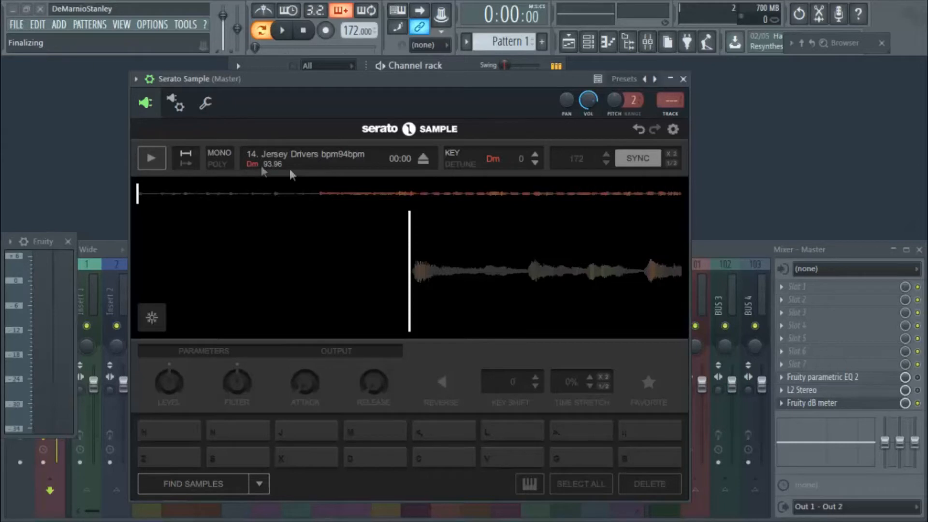
- Switch the pitch setting to Detune and back to Key, and toggle tempo Sync off and on again
click(457, 163)
click(457, 151)
click(639, 157)
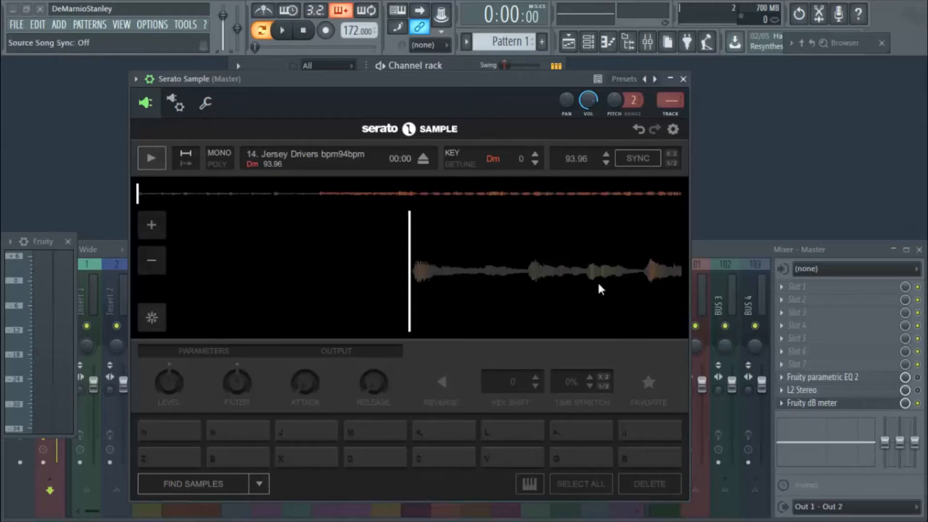
click(633, 159)
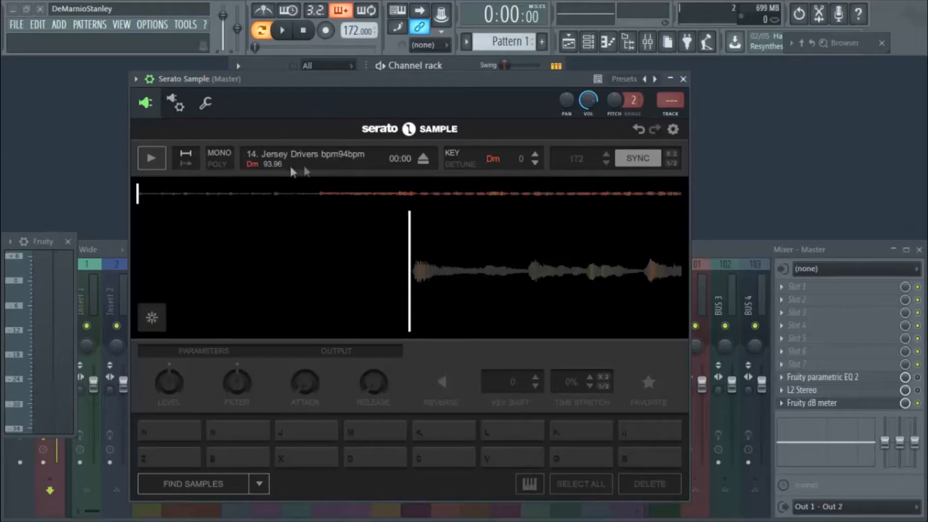
- Examine the Jersey Drivers sample's waveform at close and wide zoom levels around its beginning
mouse_move(385, 77)
mouse_down()
mouse_move(410, 69)
mouse_move(381, 84)
mouse_up()
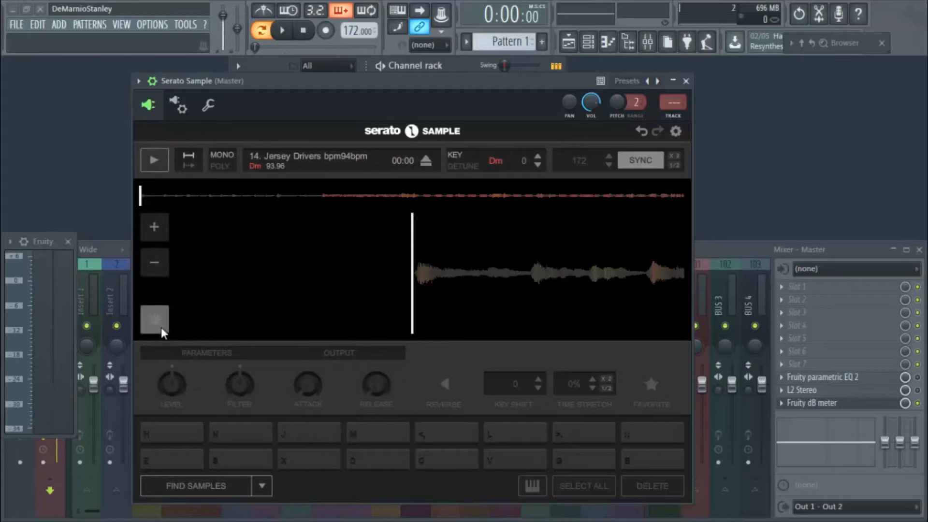
click(154, 225)
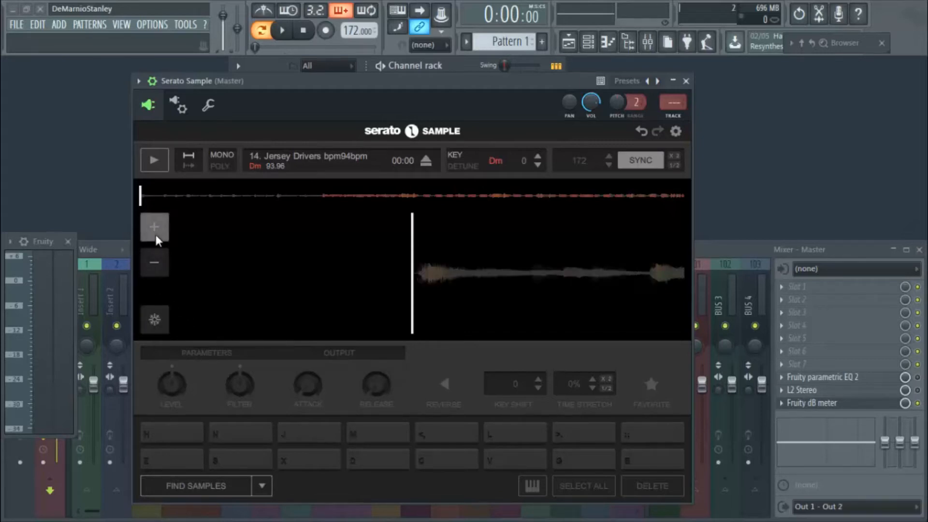
click(160, 254)
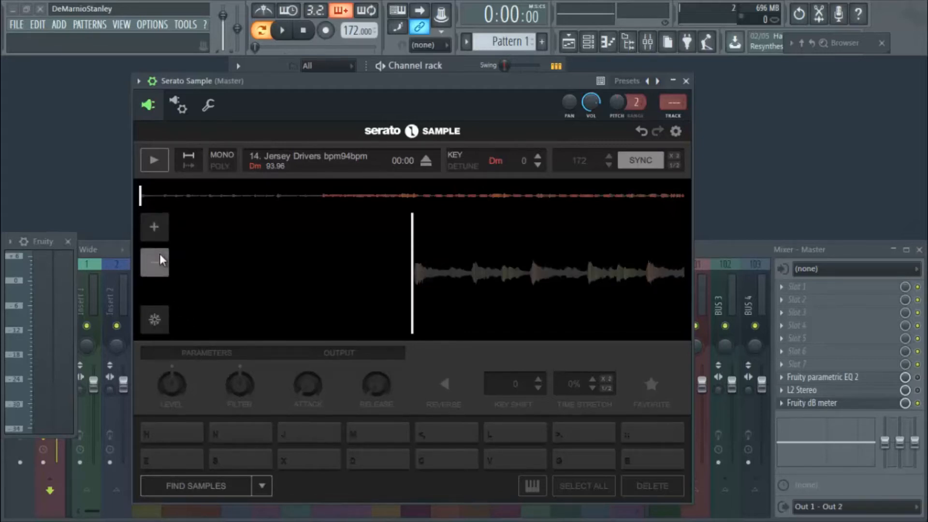
click(159, 230)
click(156, 268)
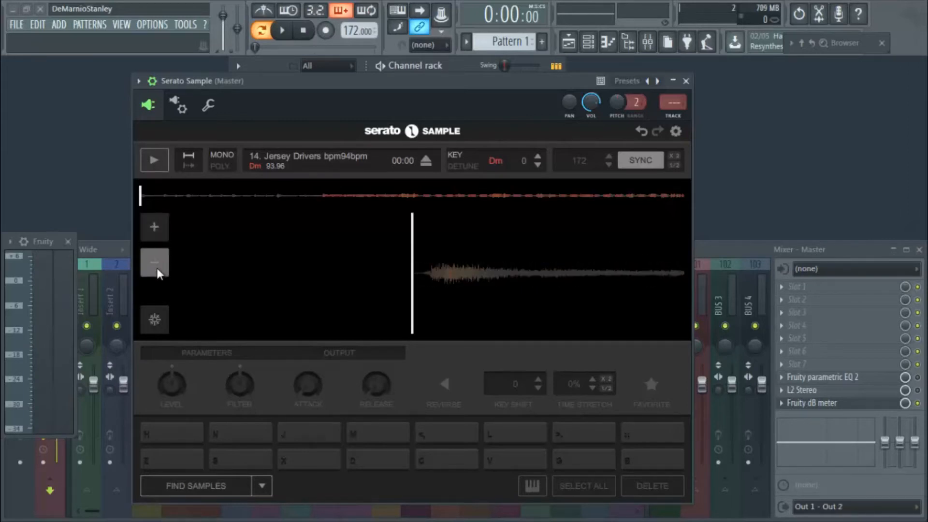
click(163, 231)
click(162, 254)
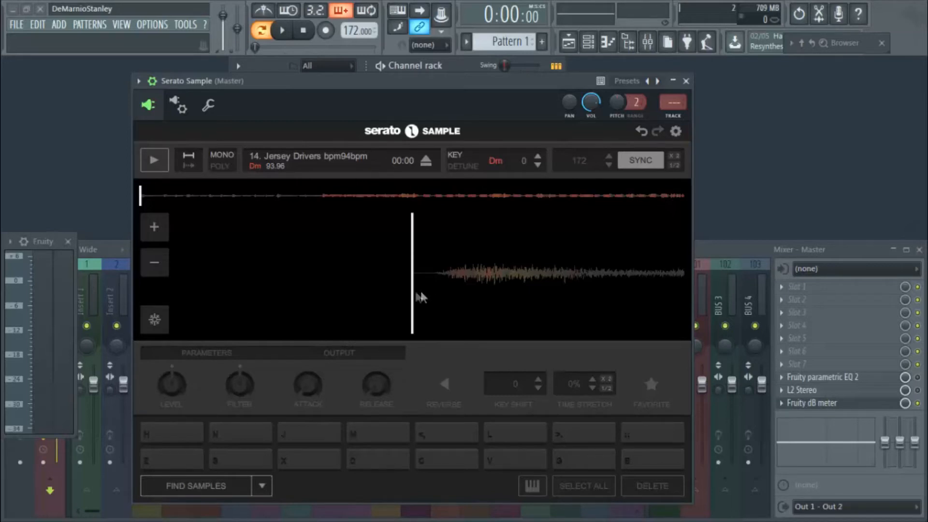
click(161, 253)
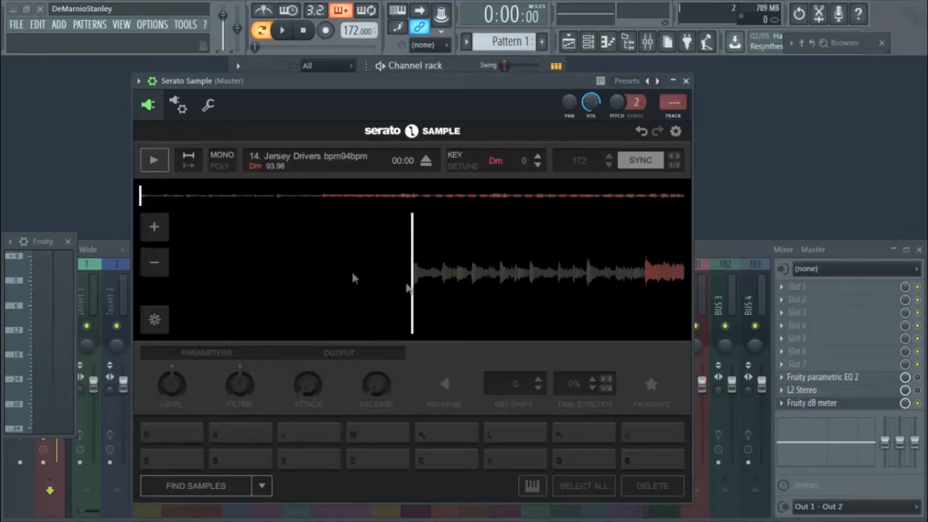
click(518, 313)
drag(224, 196, 140, 196)
mouse_move(511, 273)
drag(619, 281, 701, 291)
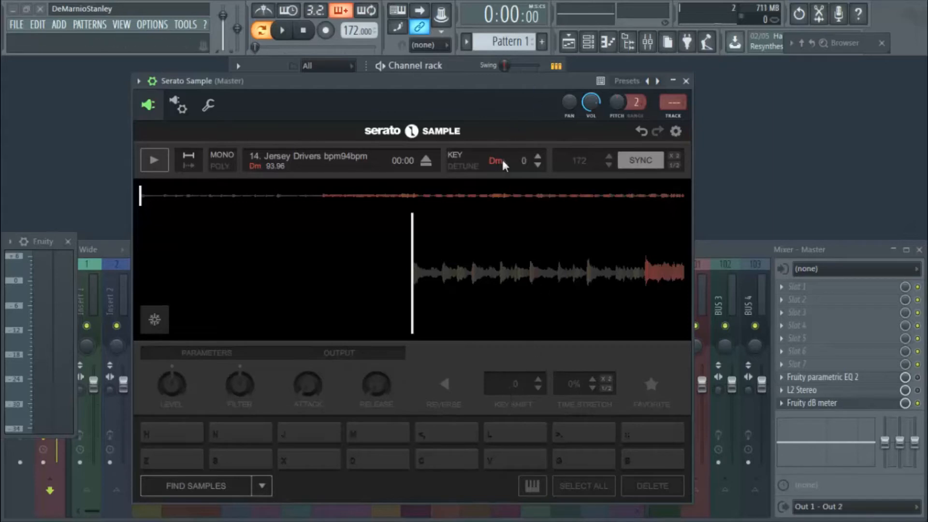
- Try shifting the whole sample's key down and up by semitones, and return the shift to 0
click(538, 165)
click(538, 165)
click(538, 164)
click(538, 164)
click(537, 164)
click(537, 164)
click(538, 164)
click(538, 157)
click(538, 157)
click(538, 157)
click(538, 157)
click(538, 157)
click(538, 157)
click(538, 156)
click(538, 156)
click(538, 157)
click(538, 157)
click(538, 156)
click(538, 164)
click(537, 165)
click(538, 164)
click(537, 165)
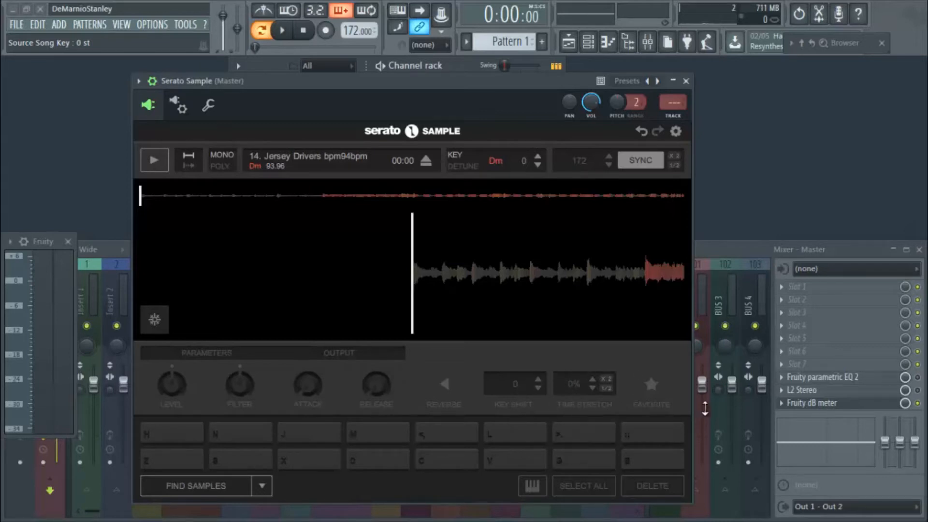
key(x)
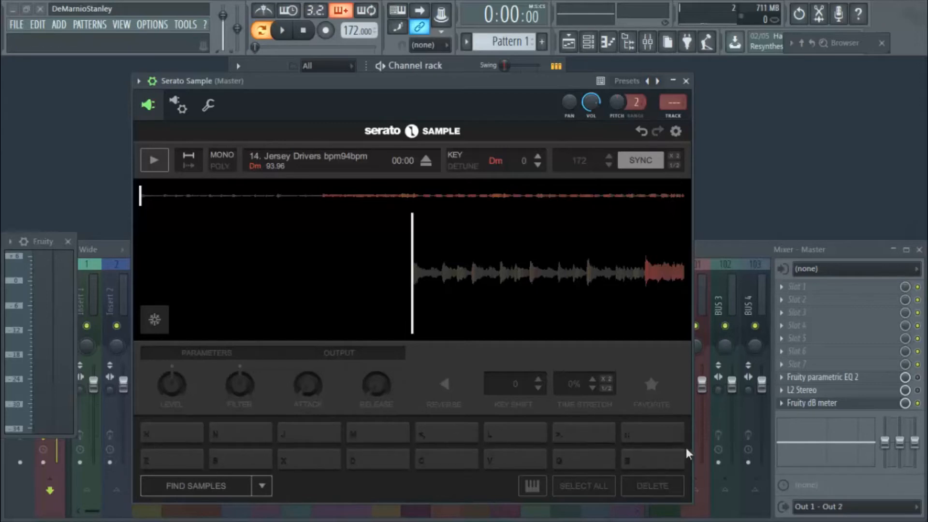
key(n)
key(semicolon)
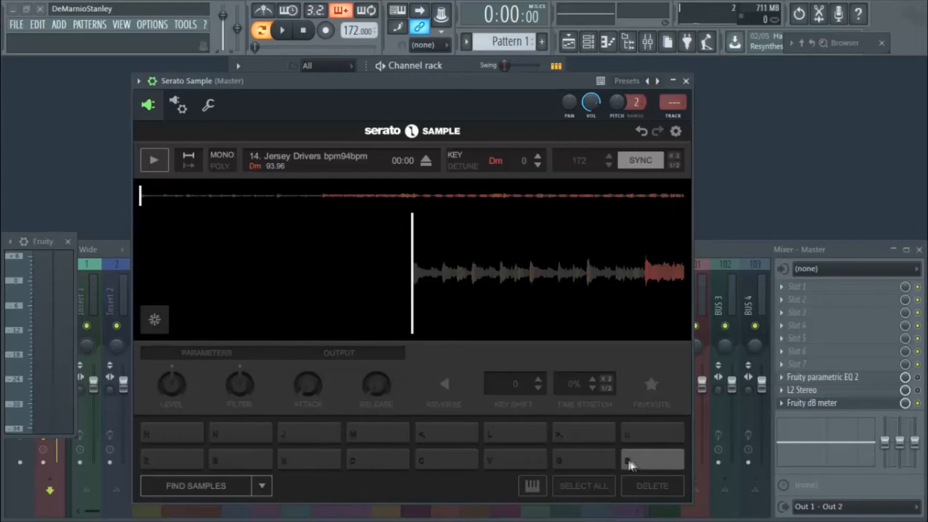
mouse_move(594, 319)
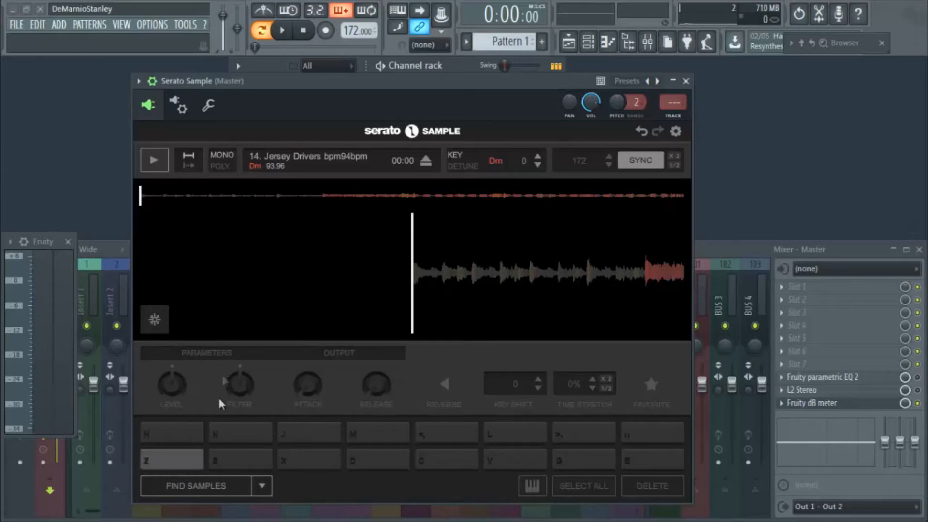
- Set cues for pad Z at the sample's start and pad S at about 5 seconds, and play both pads
key(z)
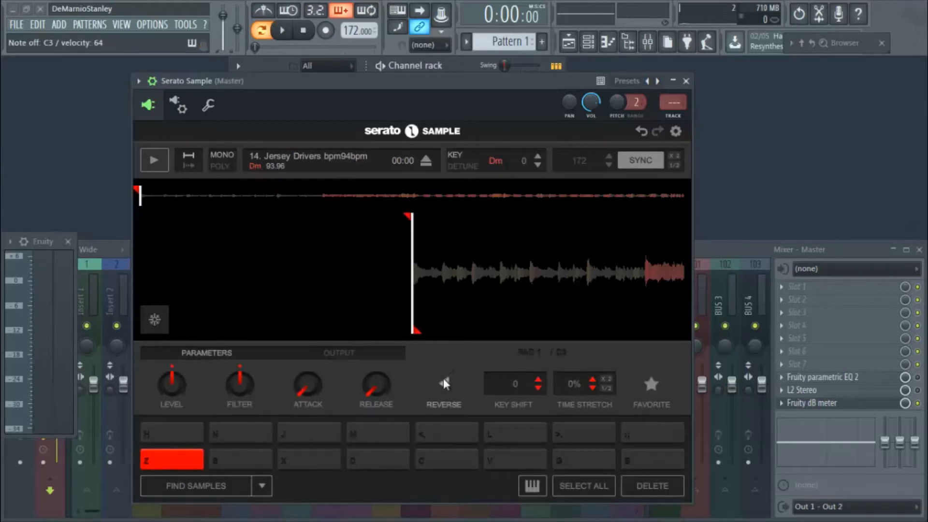
key(z)
key(z)
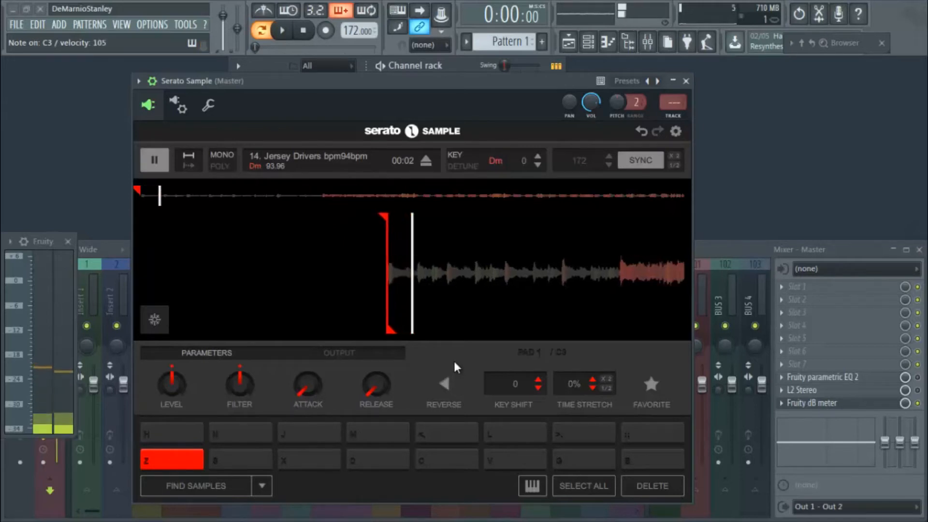
key(s)
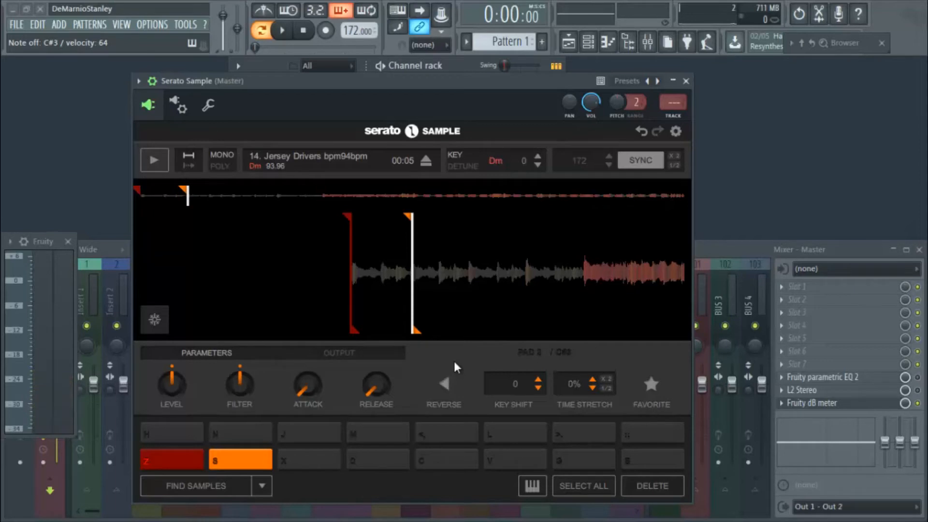
key(z)
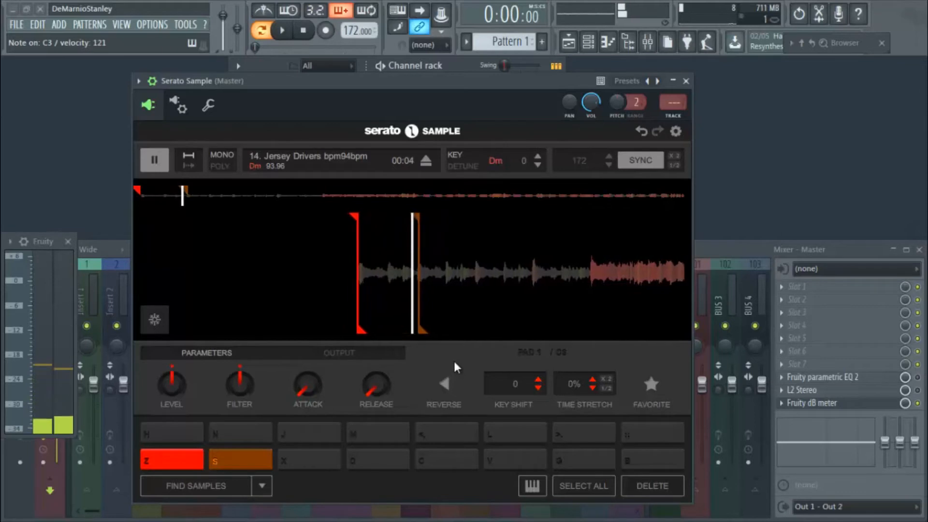
key(s)
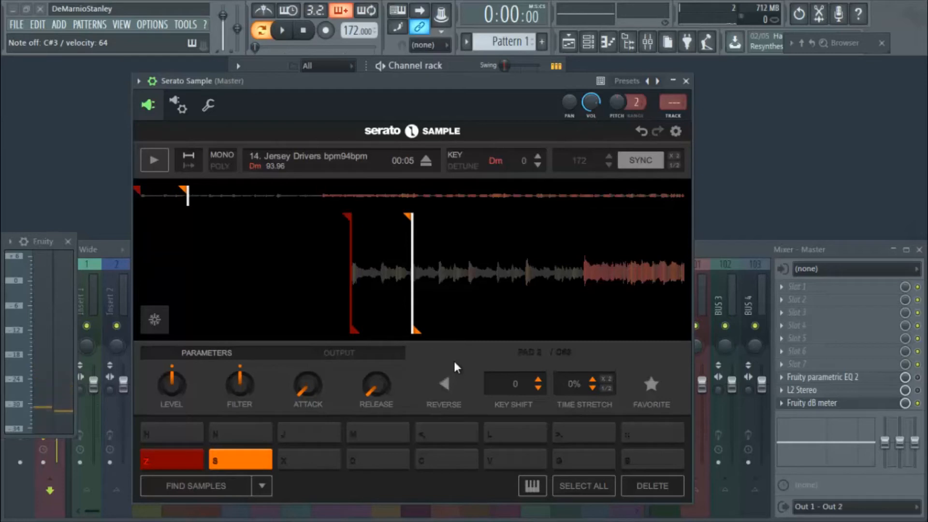
- Play on from pad S, setting cues for pad X at about 10 seconds and pad D one phrase further on
key(s)
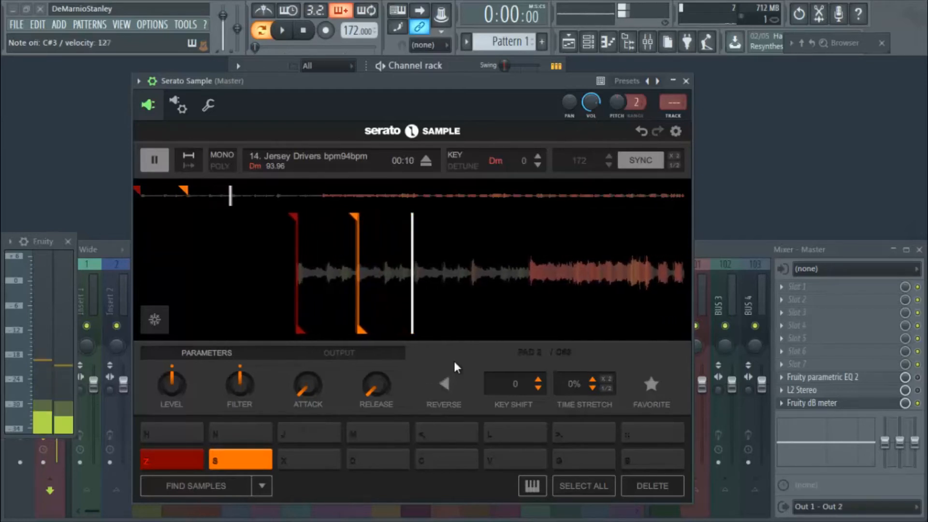
key(x)
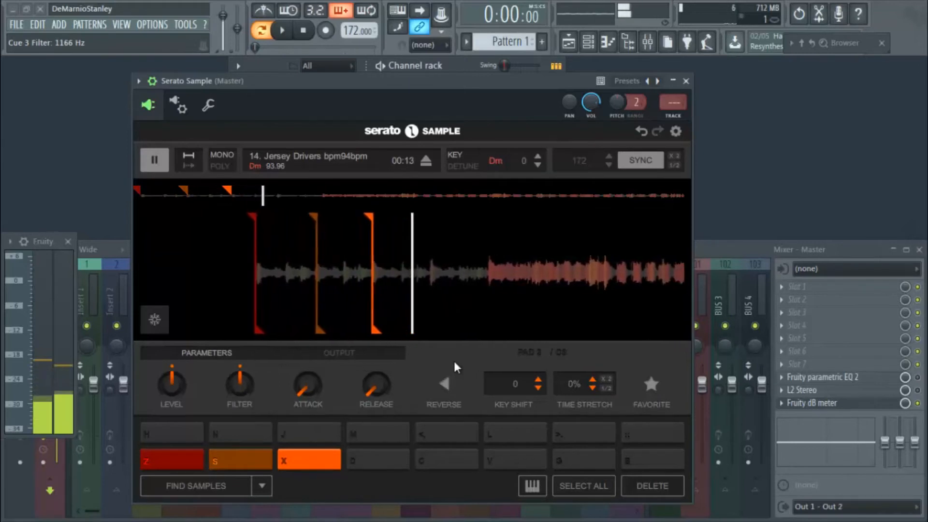
key(d)
key(x)
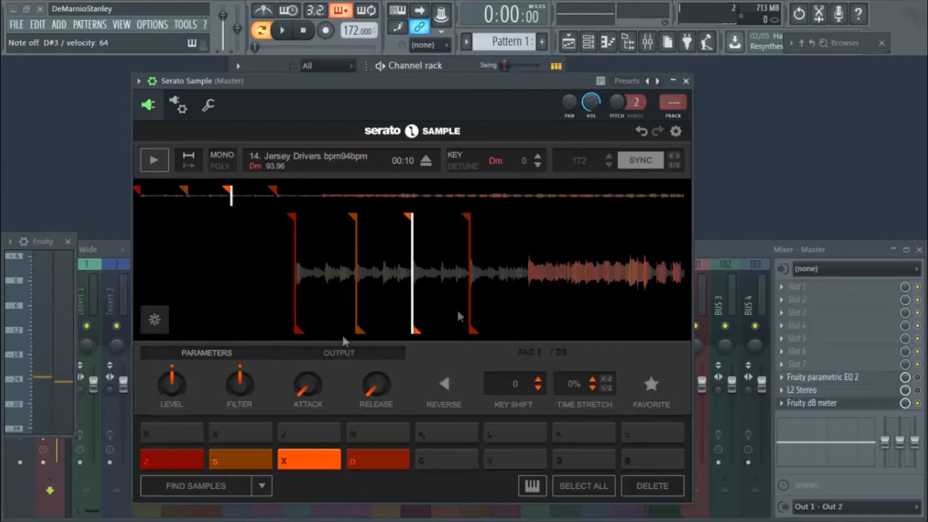
- Hide the wrapper's settings bar above Serato Sample and reposition the plugin window
mouse_move(501, 312)
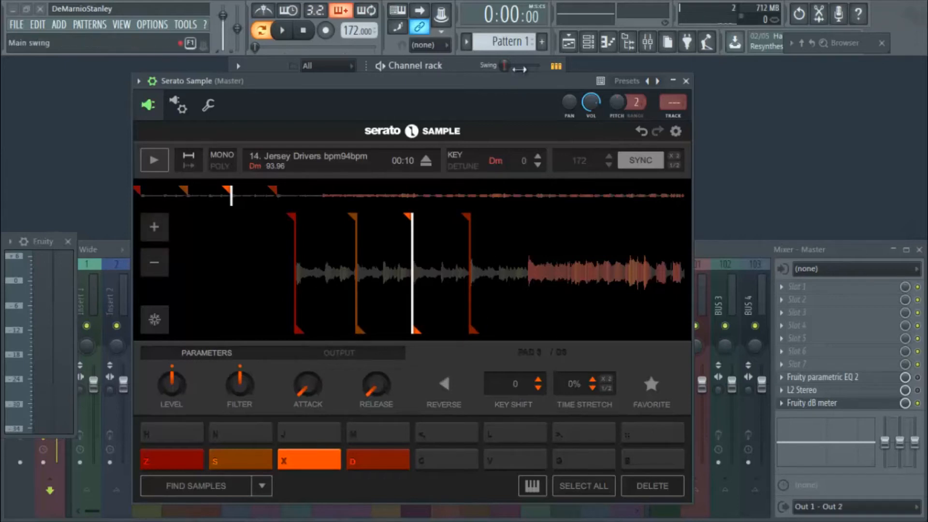
click(152, 81)
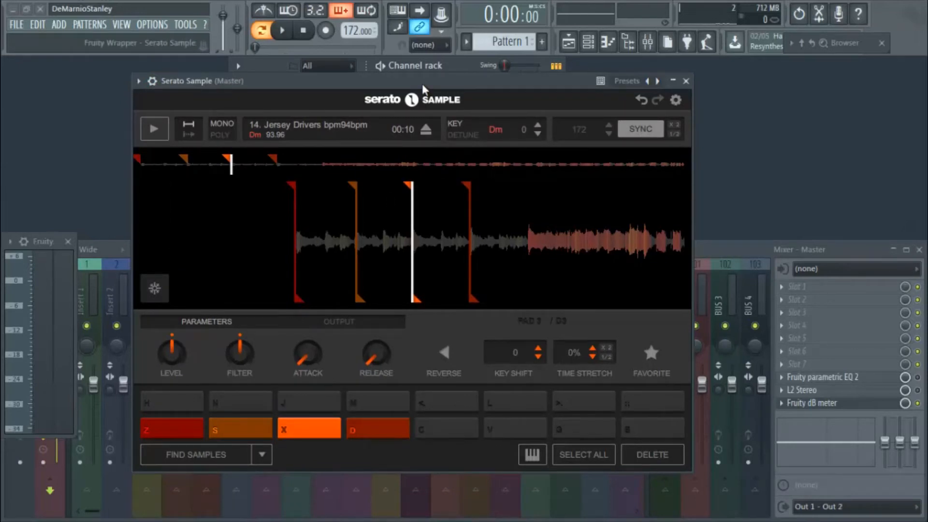
drag(422, 83, 445, 100)
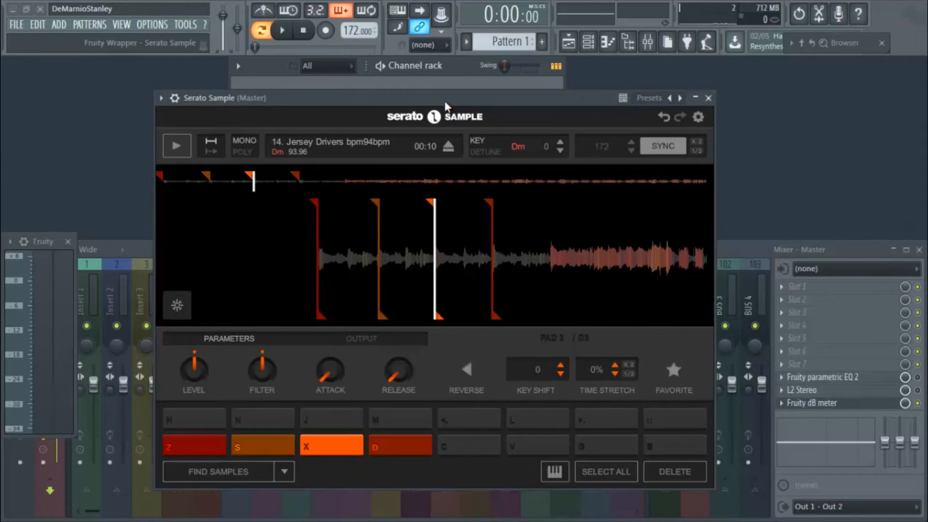
drag(445, 100, 463, 105)
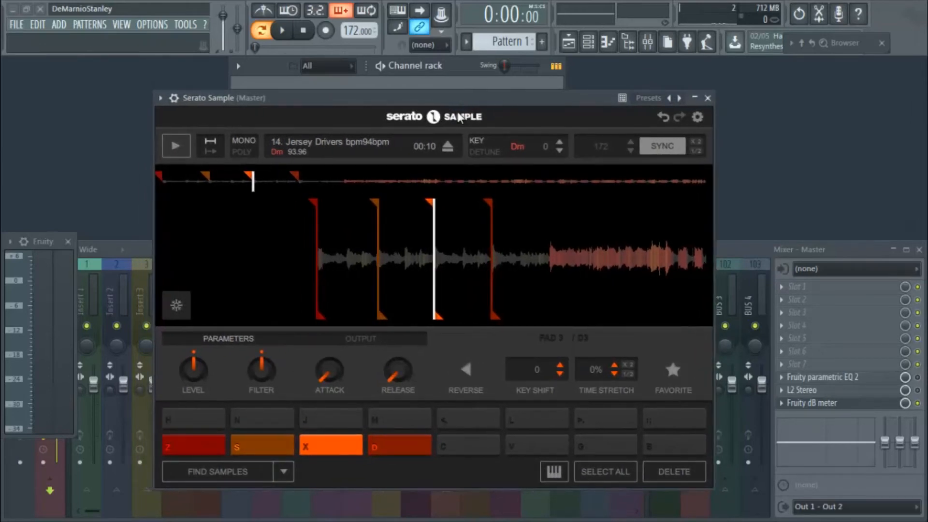
- Play the Z, S, X and D pads in sequence and set a cue for pad C where the louder section begins
key(z)
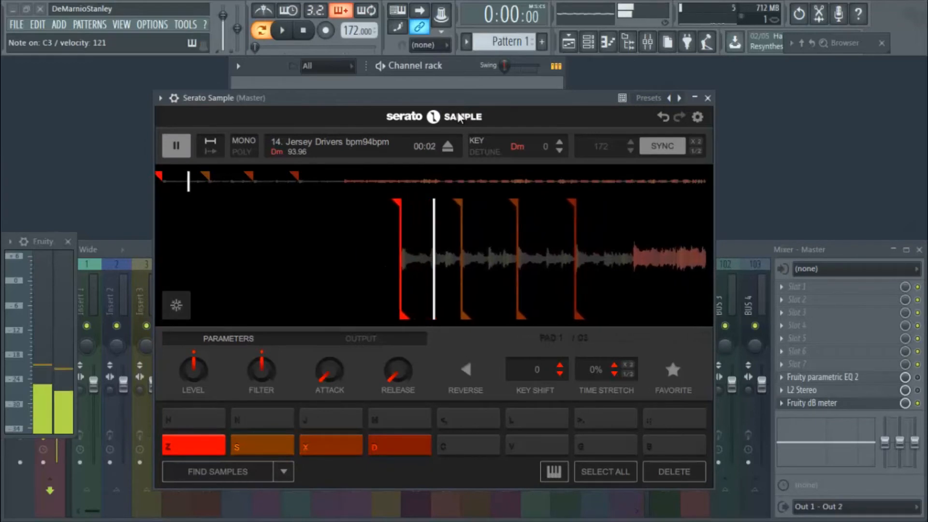
key(s)
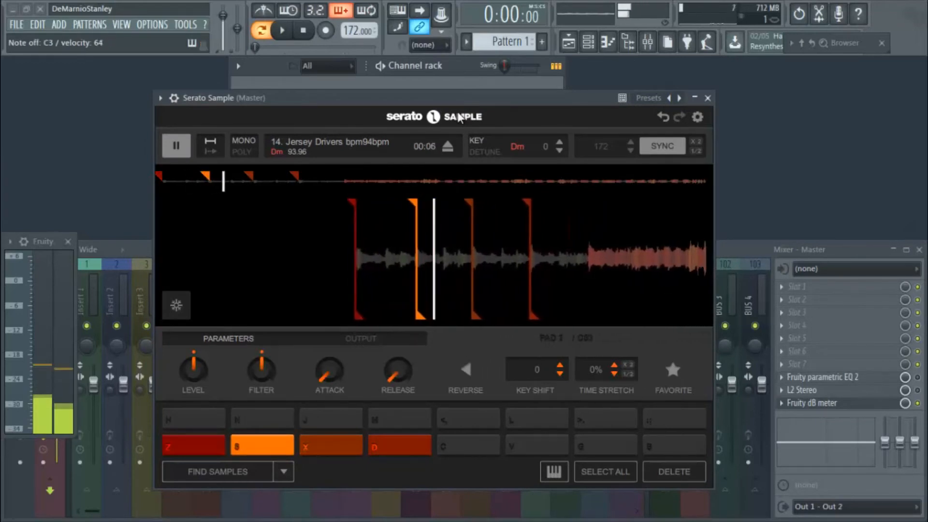
key(x)
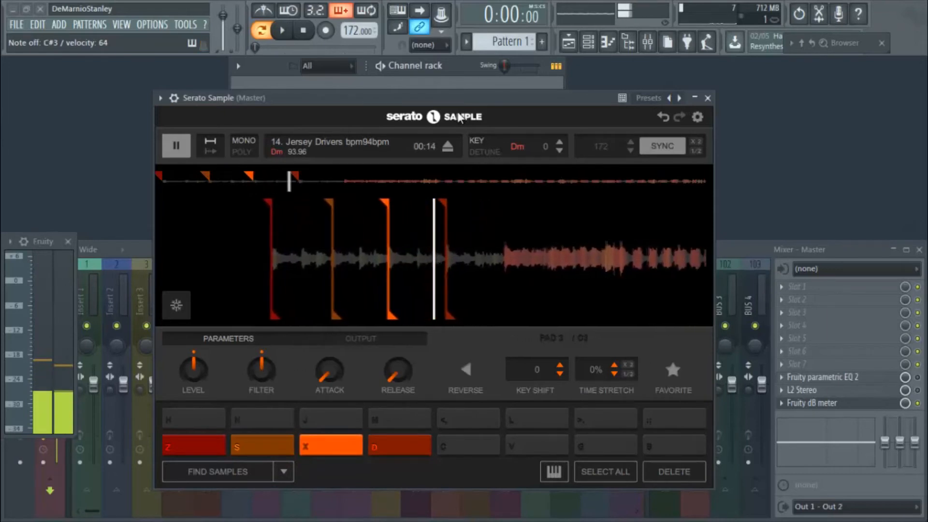
key(x)
key(d)
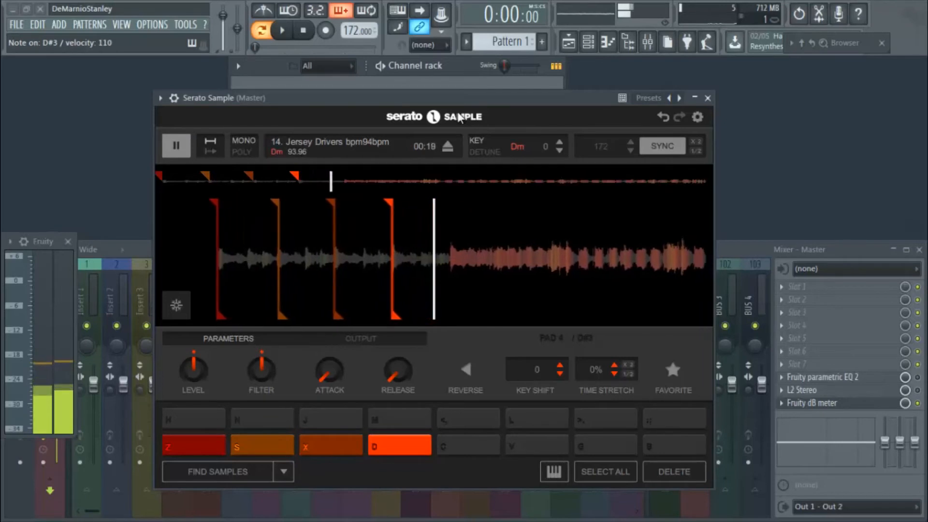
key(d)
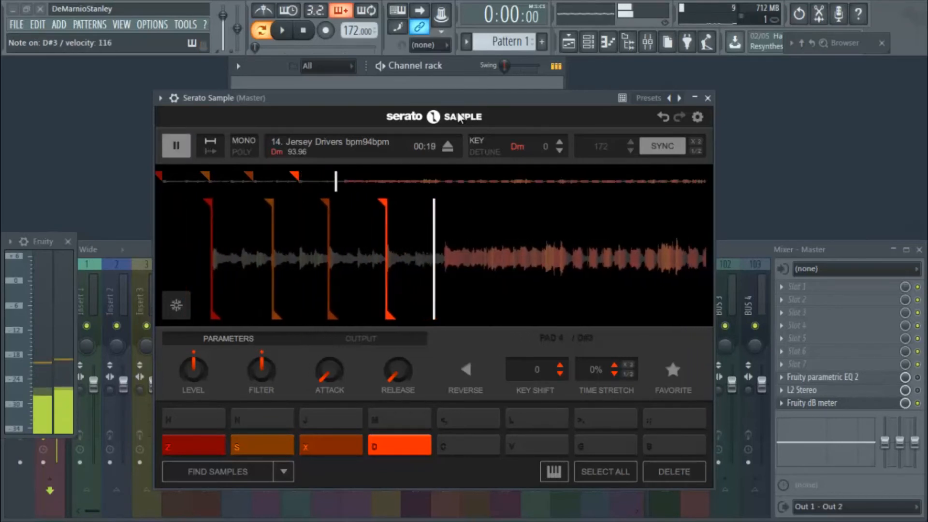
key(c)
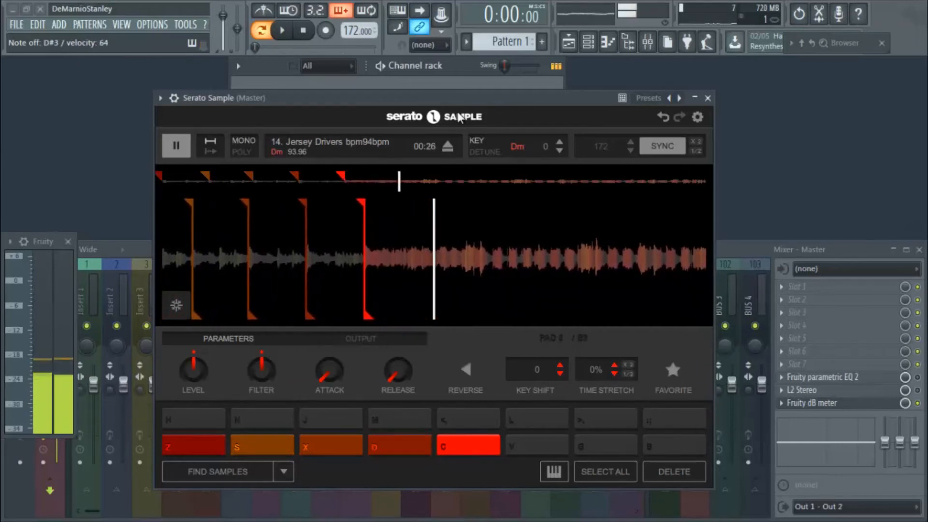
- Set new cues for pad Z at the sample's start, pad S one phrase in, and pads X and D at about 10 seconds
key(c)
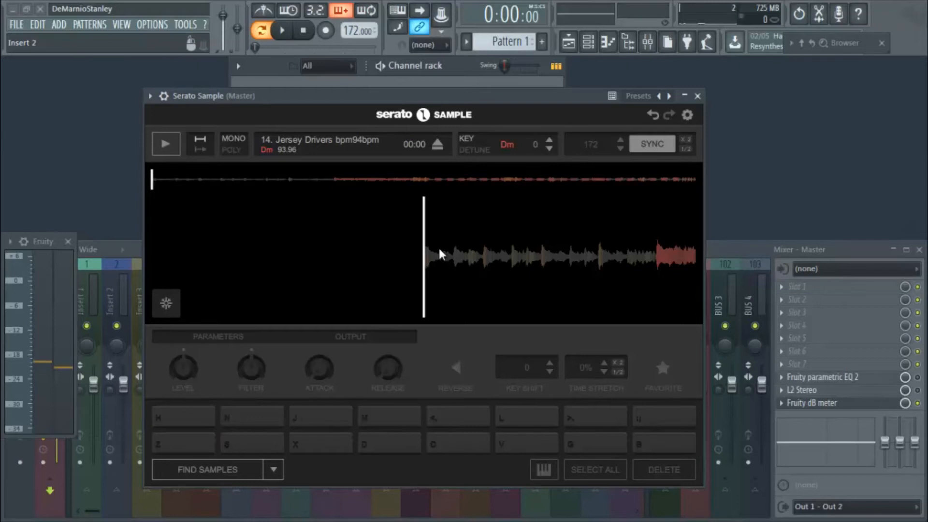
key(z)
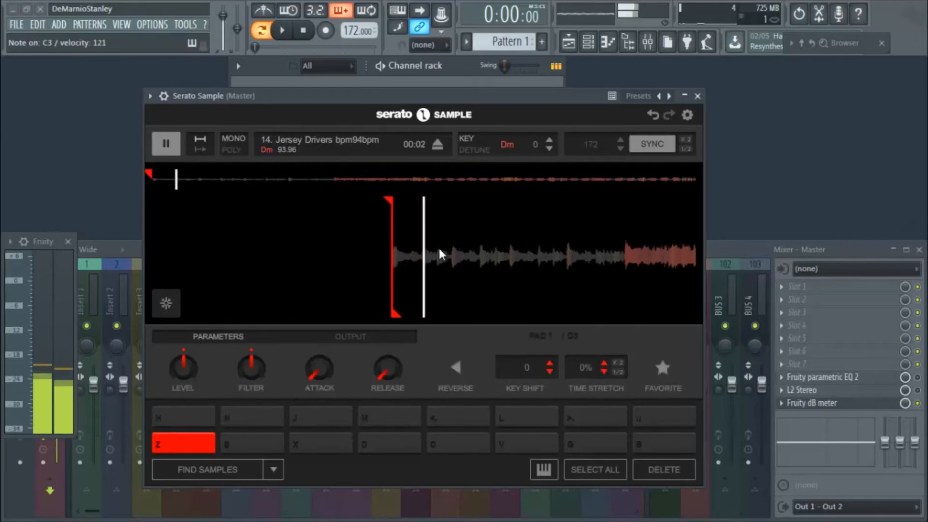
key(s)
key(s)
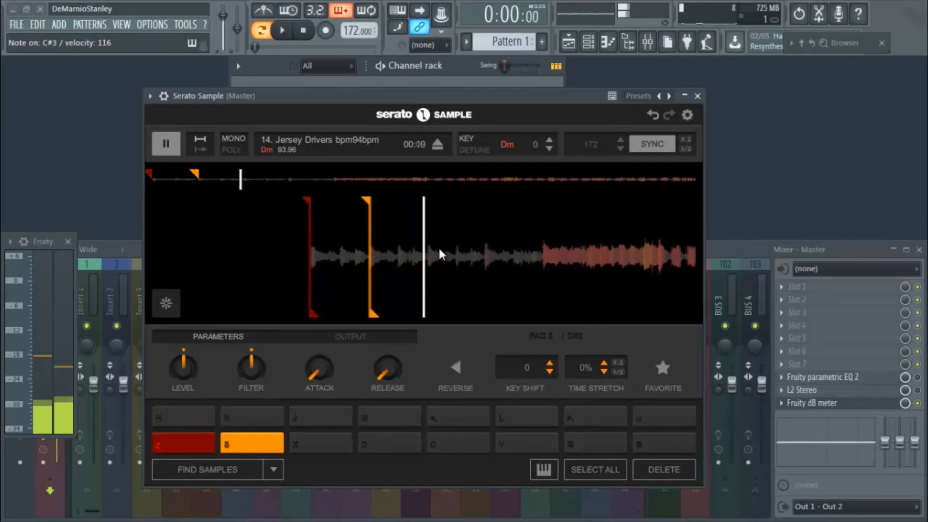
key(x)
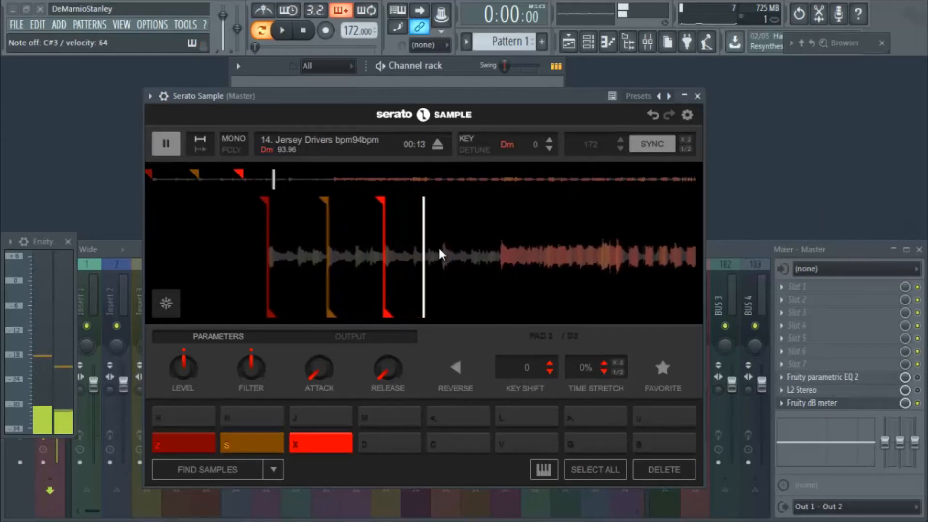
key(d)
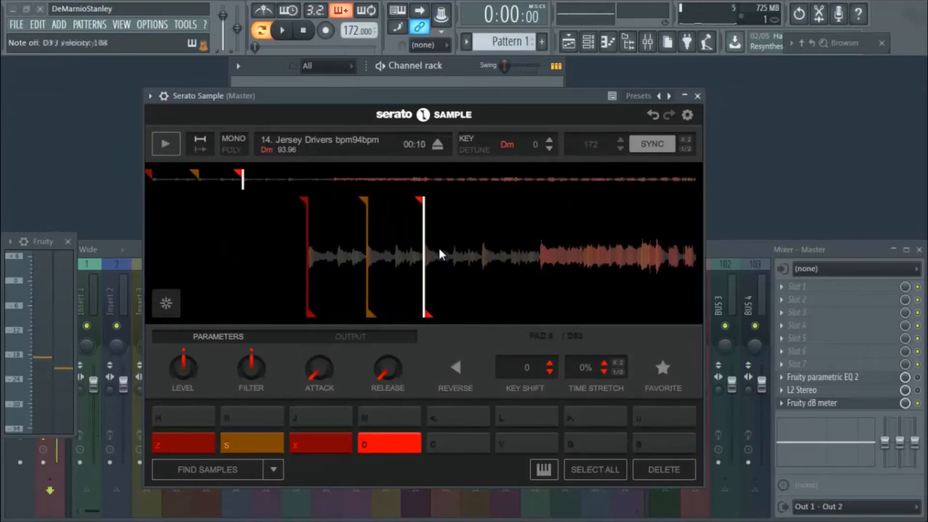
- Alternate the X and D pads, and set cues for pad C one phrase further on and pad V at about 20 seconds
key(x)
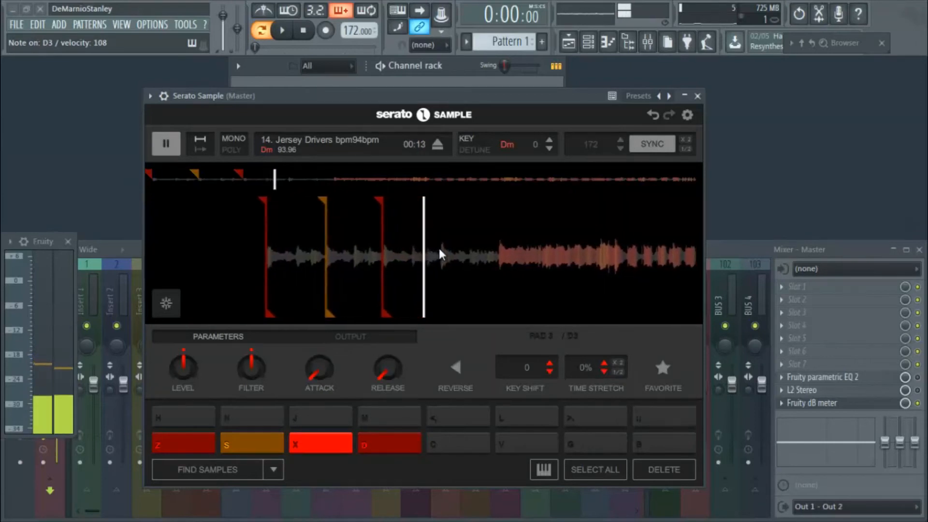
key(d)
key(x)
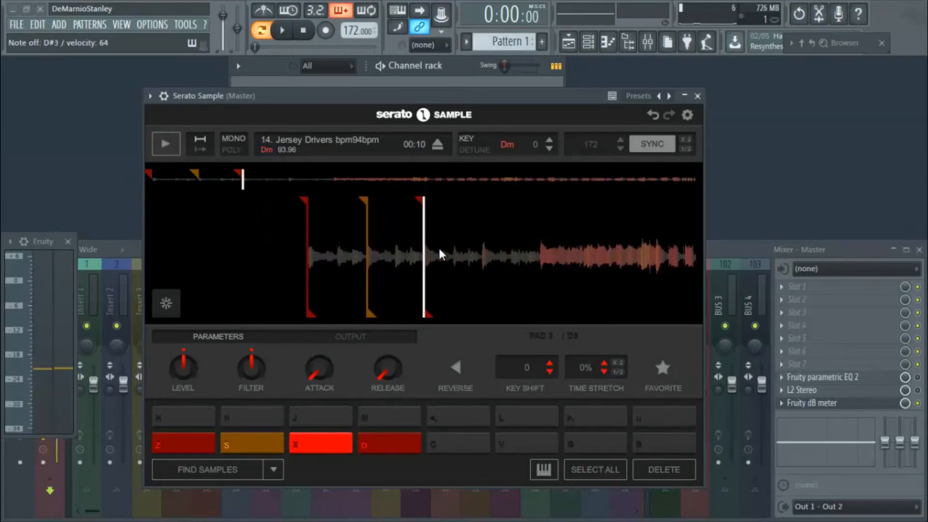
key(d)
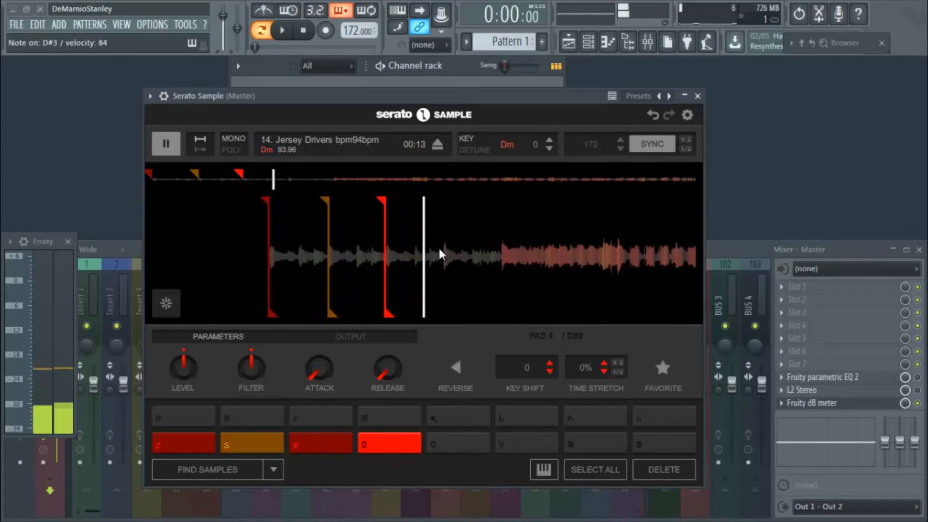
key(c)
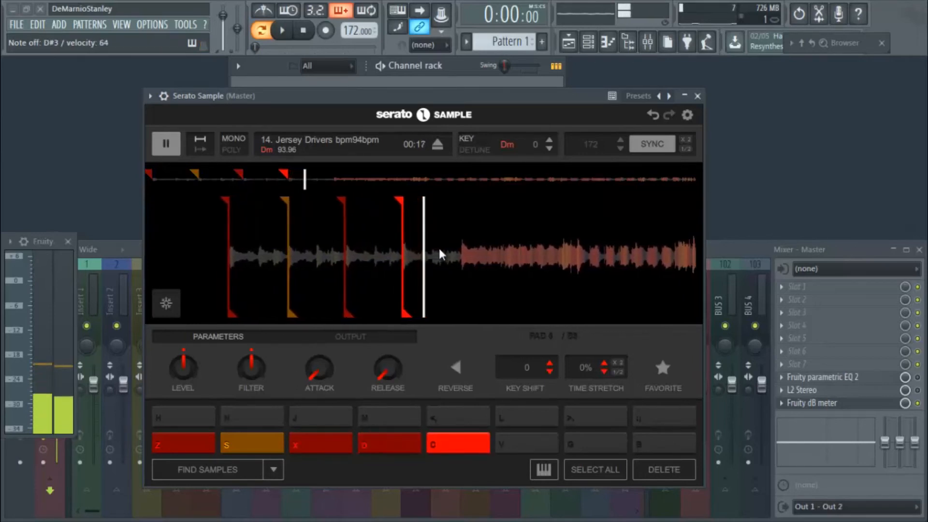
key(v)
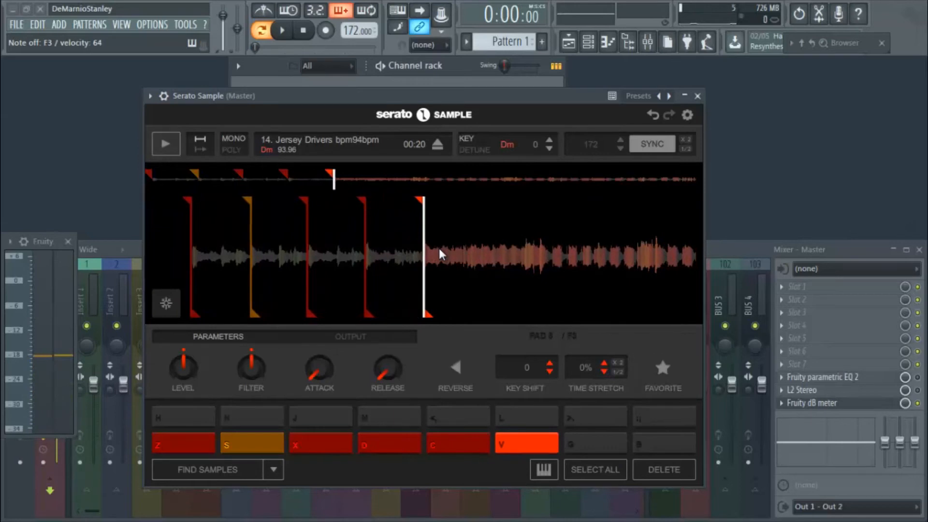
key(z)
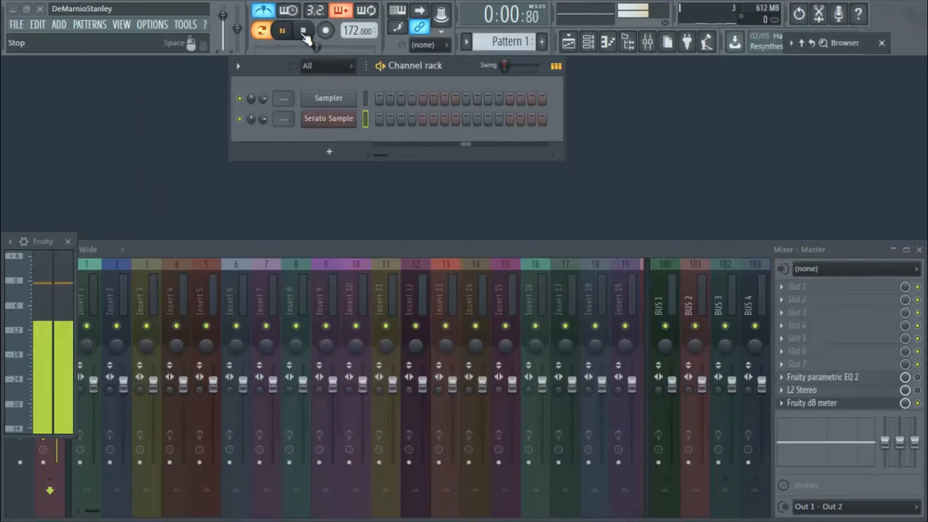
- Record a Serato Sample pad performance into Pattern 1 and stop playback
click(292, 46)
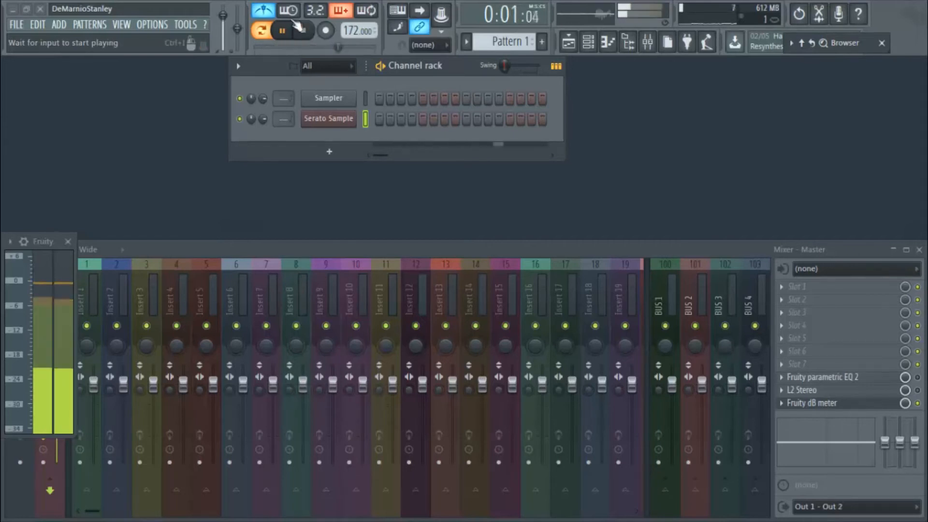
click(326, 30)
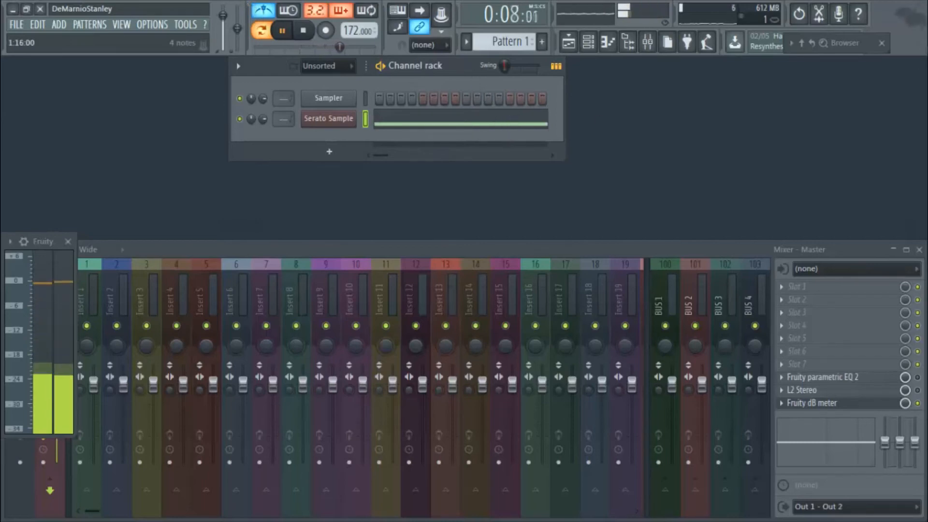
mouse_move(850, 55)
key(space)
- Find the Hard Kick sample in the browser's HEAT DRUMS > Young Heat Drums > Kicks folder and pick it
scroll(759, 226, up, 5)
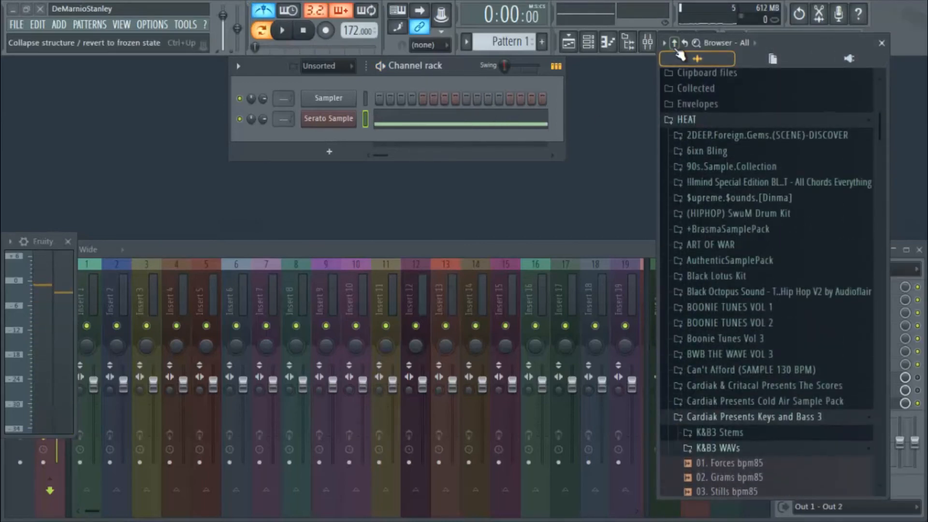
click(677, 50)
click(735, 280)
click(738, 286)
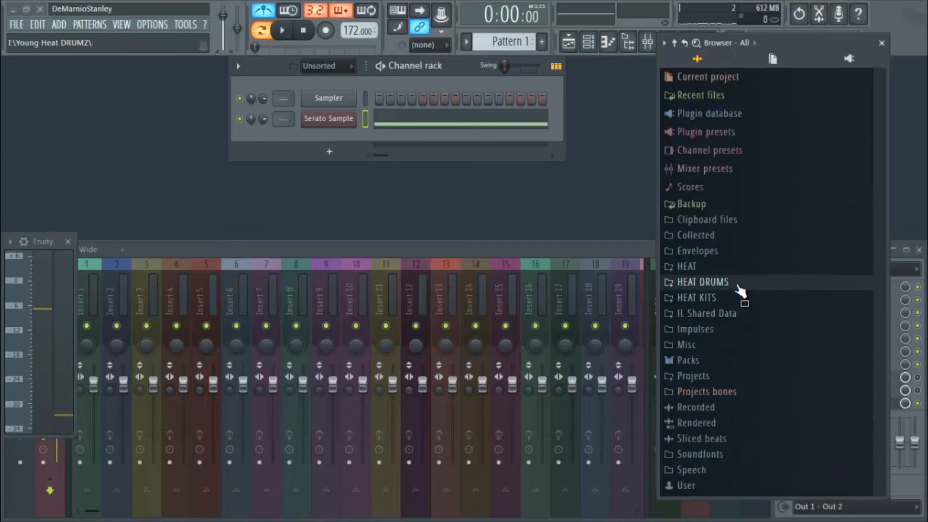
click(738, 286)
click(746, 356)
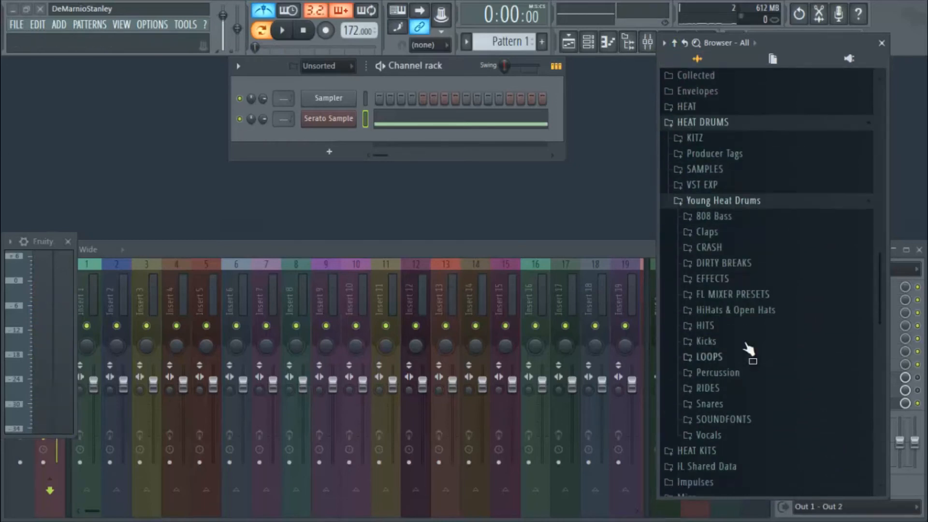
click(735, 359)
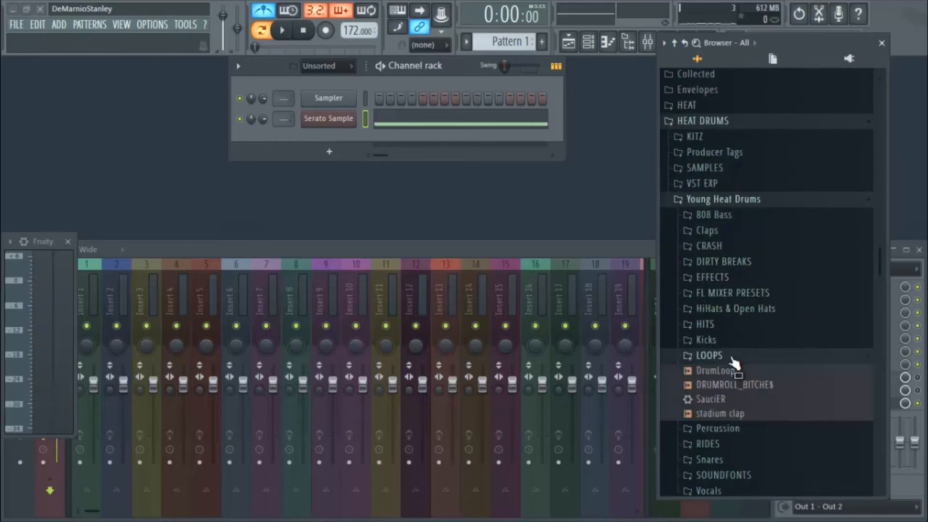
click(735, 358)
click(732, 338)
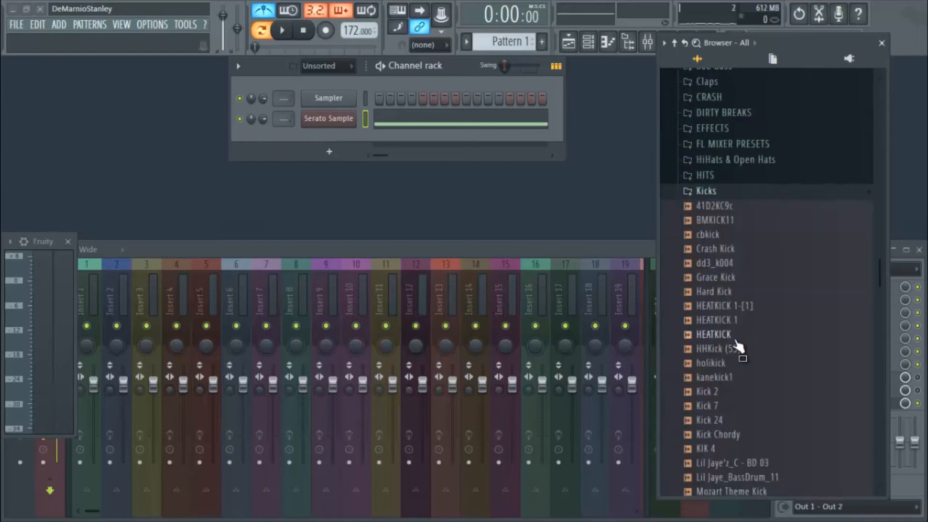
click(735, 294)
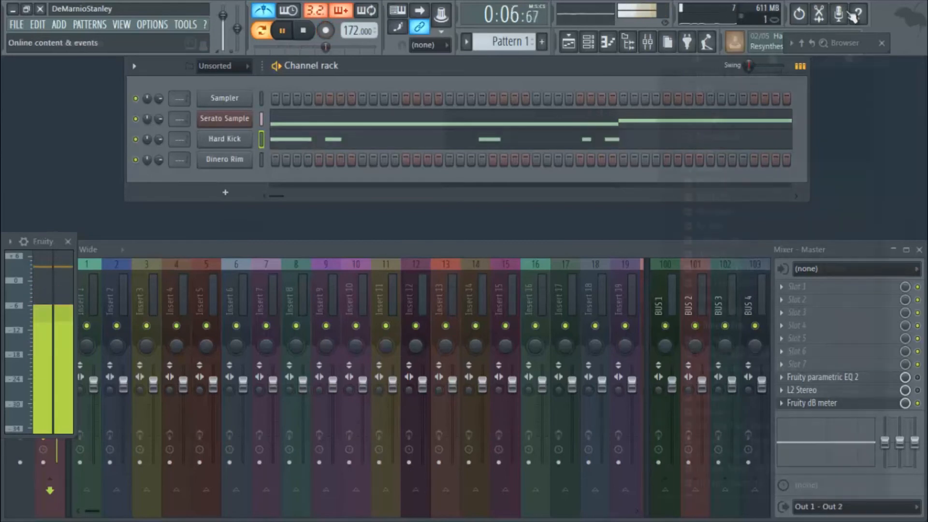
- Duplicate Hard Kick's four bars of recorded notes into bars 5 to 8 of its piano roll
click(567, 137)
scroll(559, 246, down, 4)
scroll(570, 260, up, 10)
drag(551, 311, 149, 196)
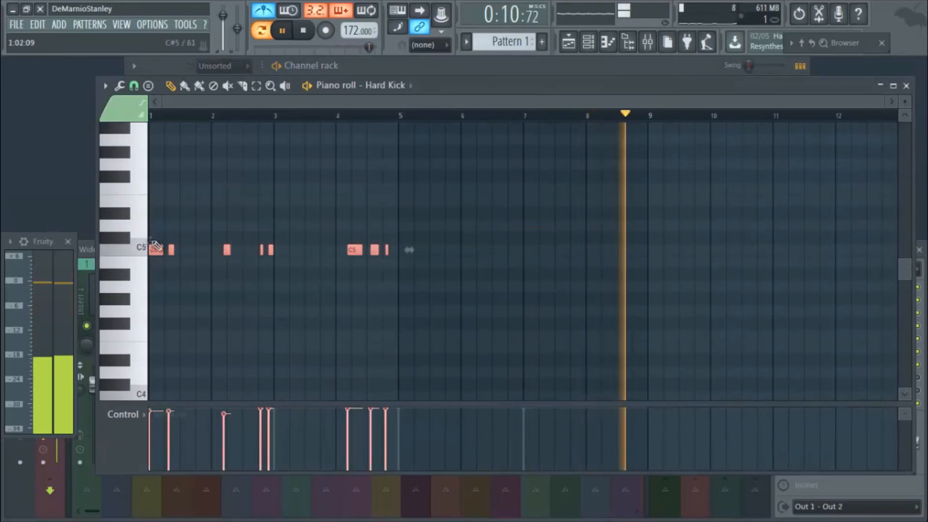
key(ctrl+b)
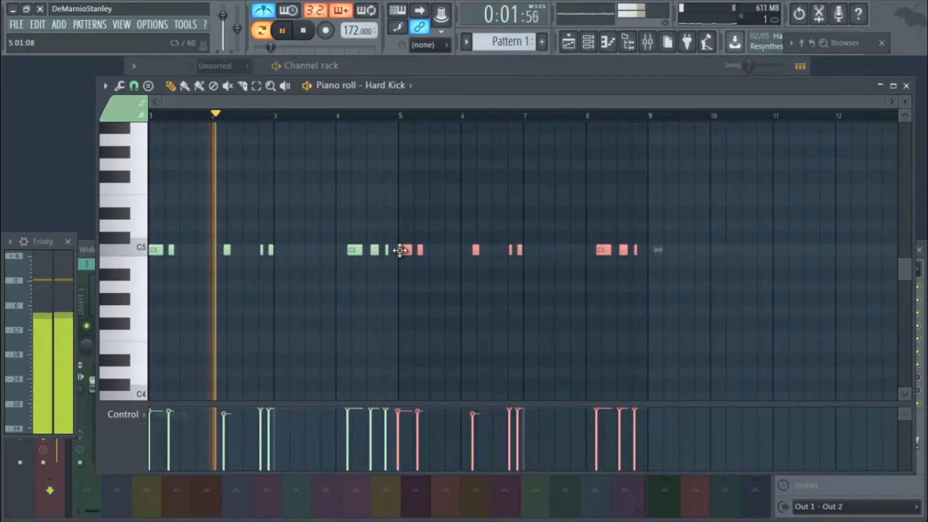
key(ctrl+d)
- Quantize the Hard Kick notes and replay the pattern from the start
key(alt+q)
key(Return)
key(space)
key(space)
key(space)
key(space)
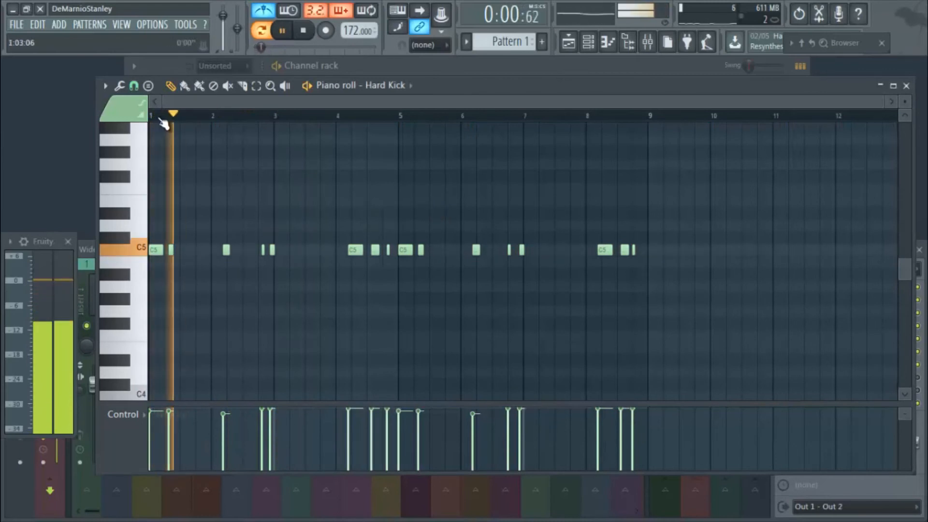
- Move the second Hard Kick note in bar 1 and the first one in bar 2 slightly later while replaying the pattern
key(space)
scroll(160, 119, up, 3)
key(space)
drag(192, 250, 203, 250)
key(space)
key(space)
drag(333, 252, 342, 253)
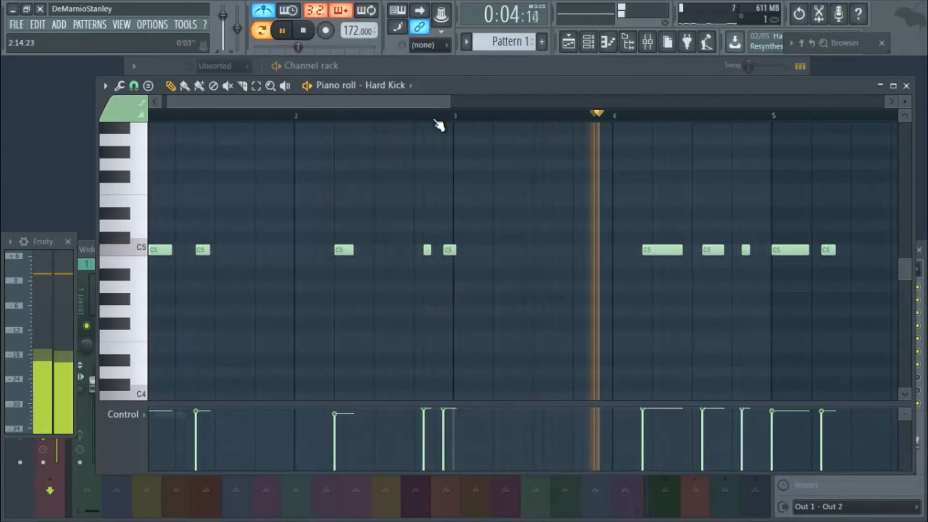
- Shift the Hard Kick notes from the end of bar 2 through bar 8 slightly later, except the bar 5 downbeat and the last note
scroll(437, 121, down, 3)
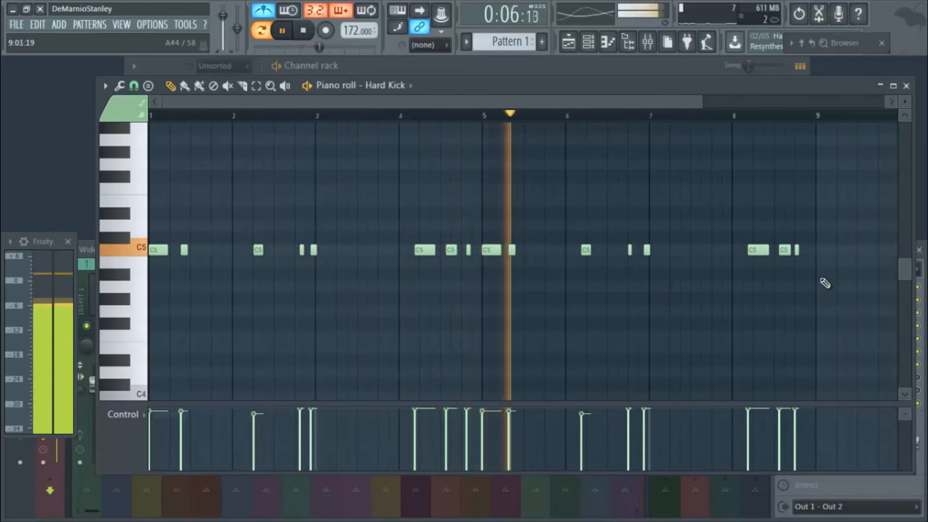
drag(476, 266, 301, 221)
drag(509, 221, 812, 303)
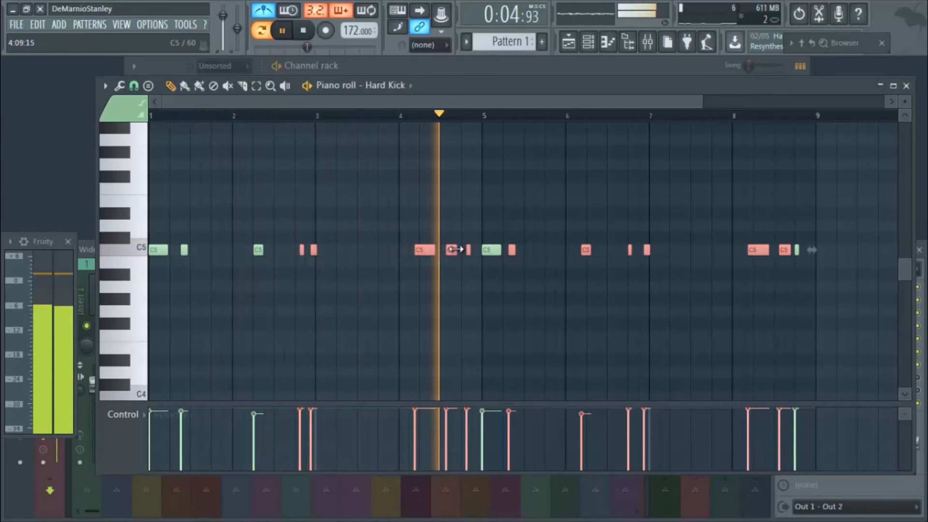
drag(453, 251, 457, 251)
key(space)
key(space)
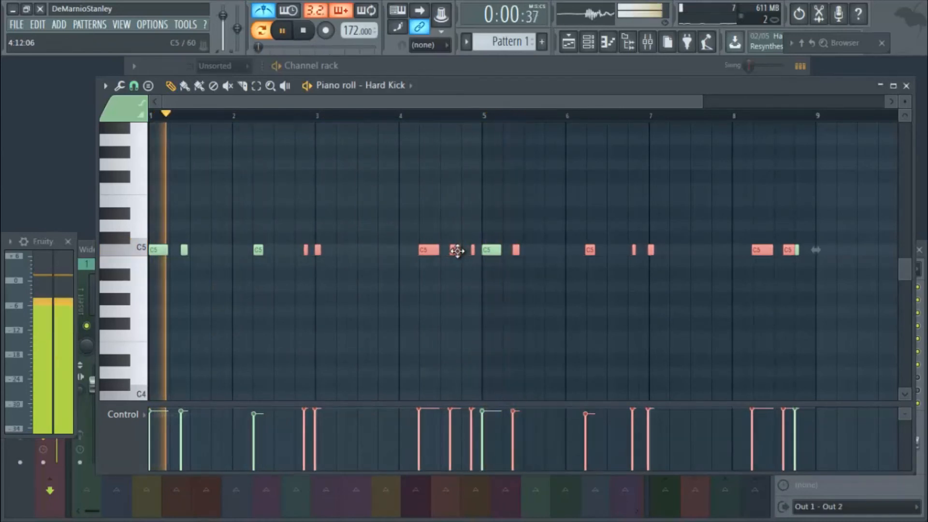
click(477, 203)
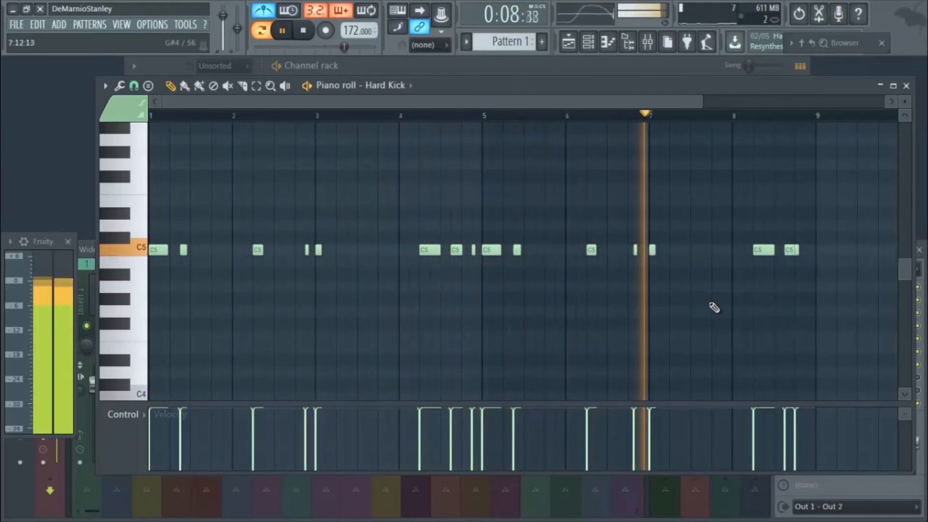
- Move the short Hard Kick note at the end of bar 6 slightly later and quantize the notes again
ctrl+scroll(643, 125, up, 2)
drag(633, 252, 637, 253)
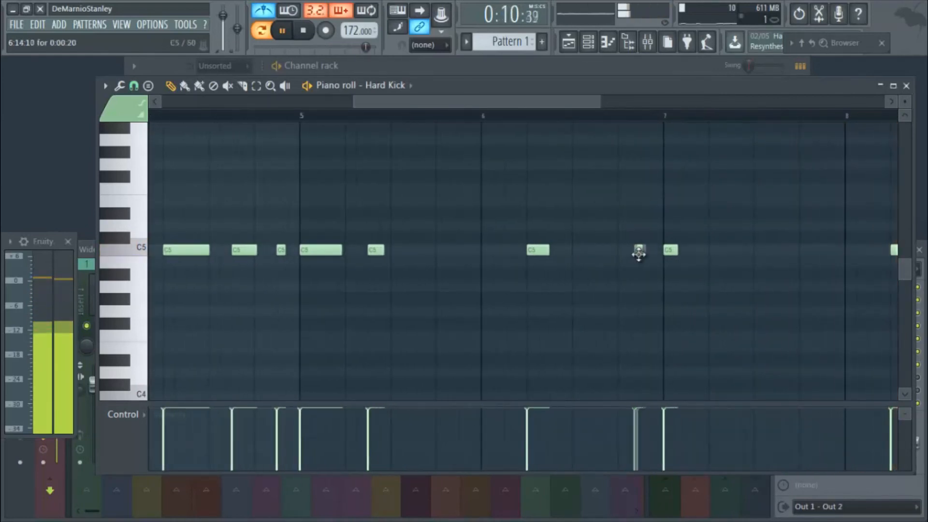
ctrl+scroll(627, 120, down, 3)
key(alt+q)
key(Return)
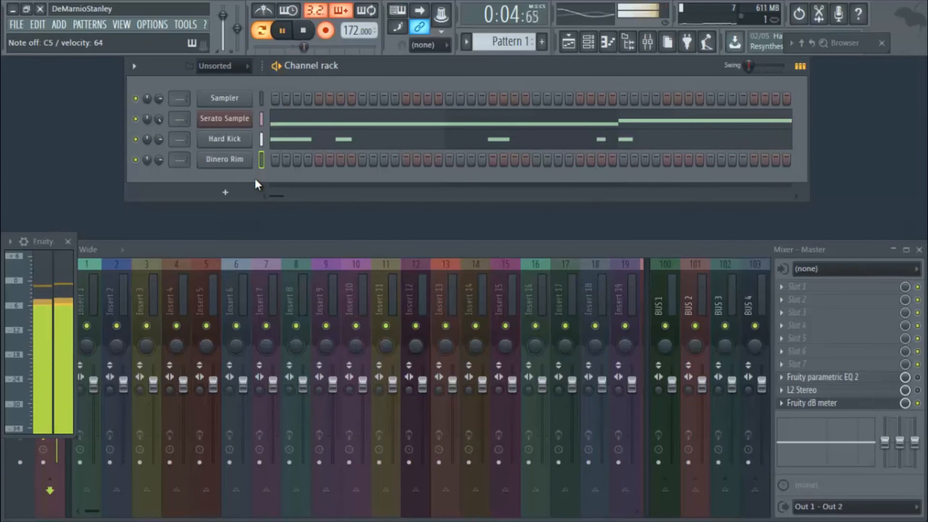
- Finish recording Dinero Rim and copy its hits from bars 1 to 4 into bars 5 to 8
key(r)
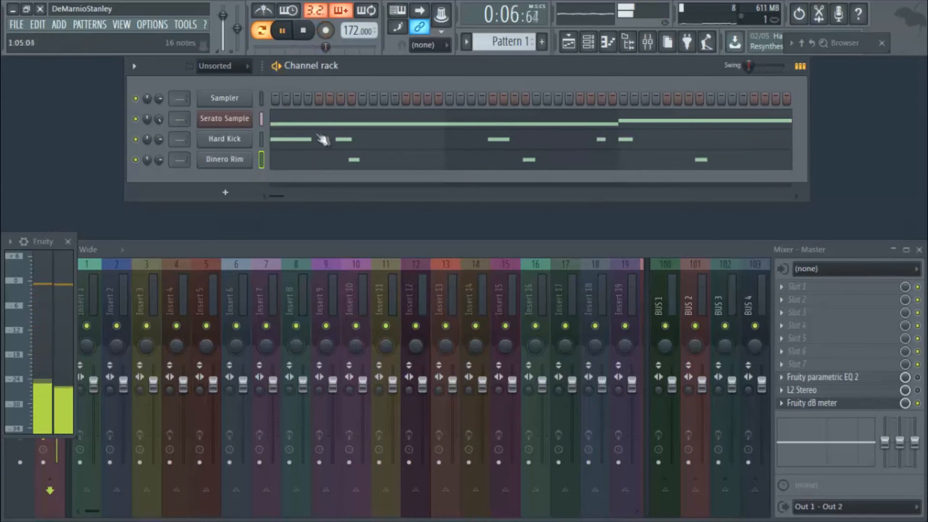
click(338, 160)
scroll(424, 244, down, 2)
scroll(431, 249, up, 4)
drag(471, 277, 172, 143)
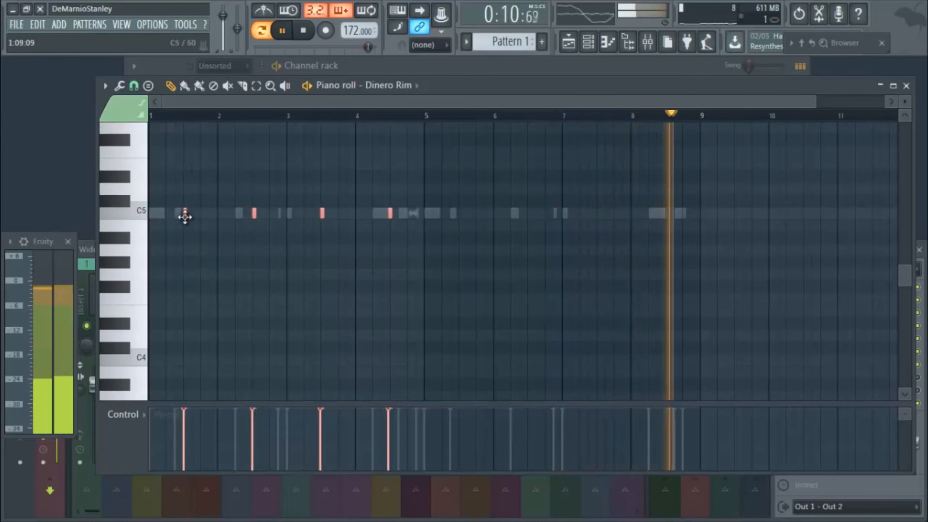
drag(180, 213, 461, 214)
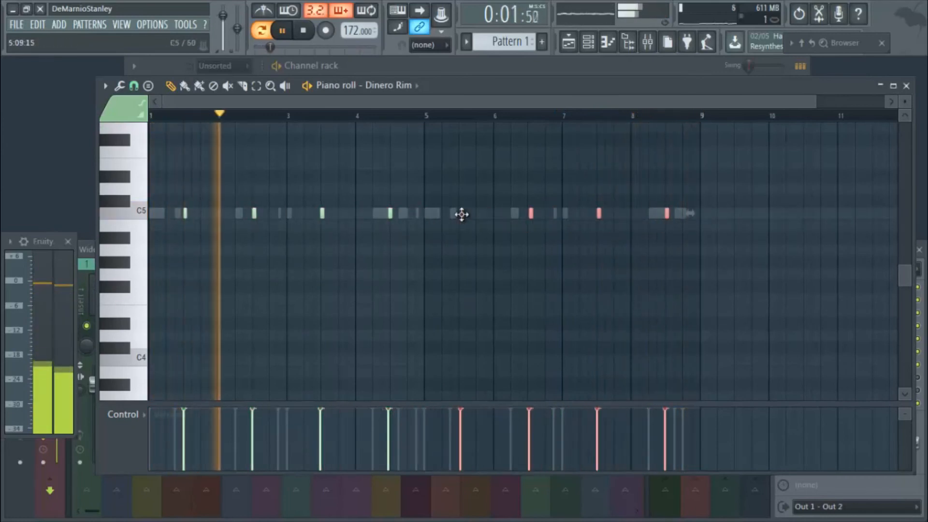
ctrl+click(476, 179)
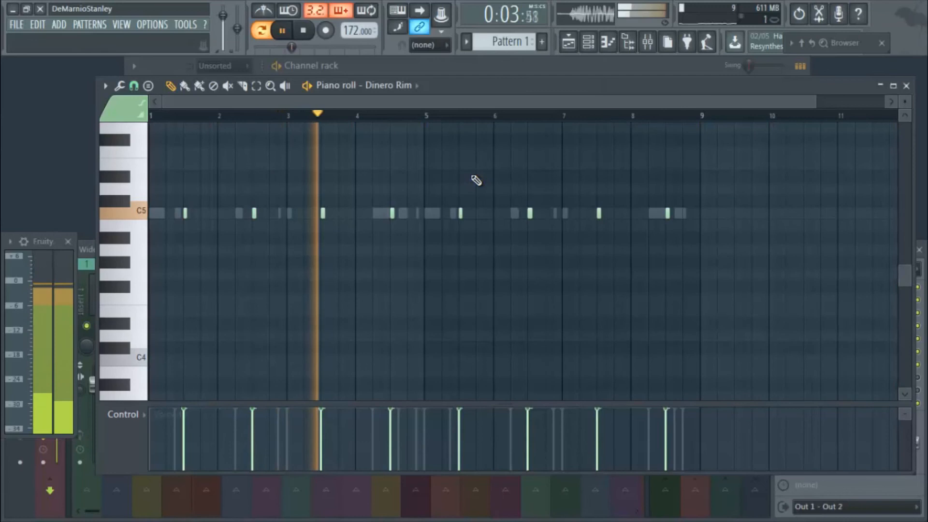
click(907, 85)
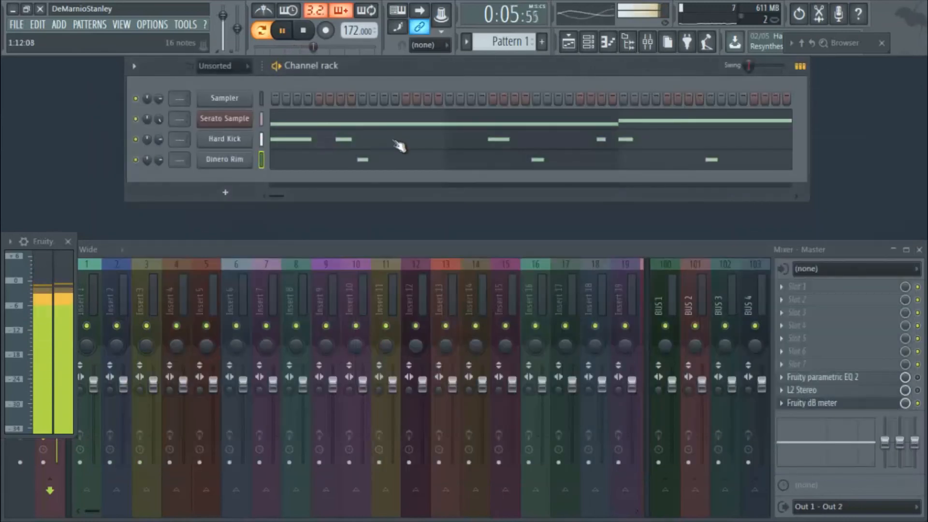
- Shift all the Serato Sample notes in bars 1 to 8 slightly later
click(407, 125)
scroll(420, 193, down, 8)
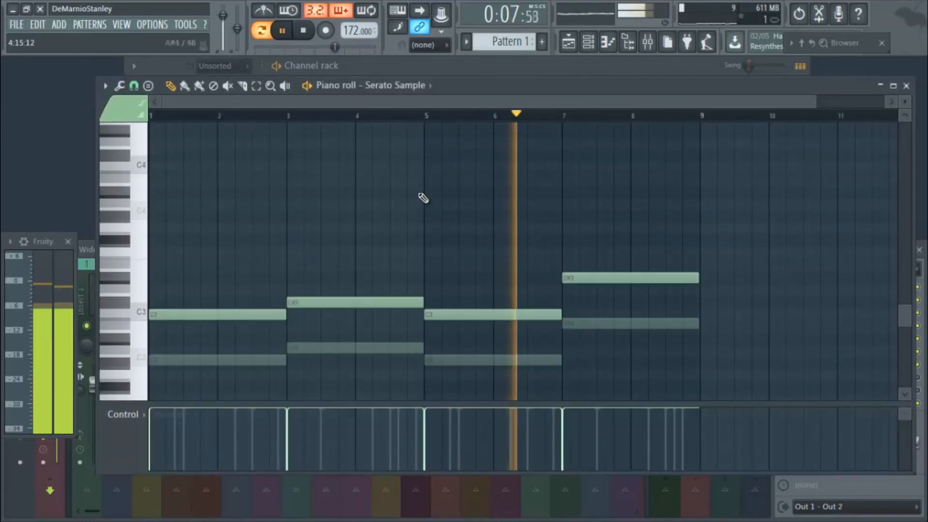
key(ctrl+a)
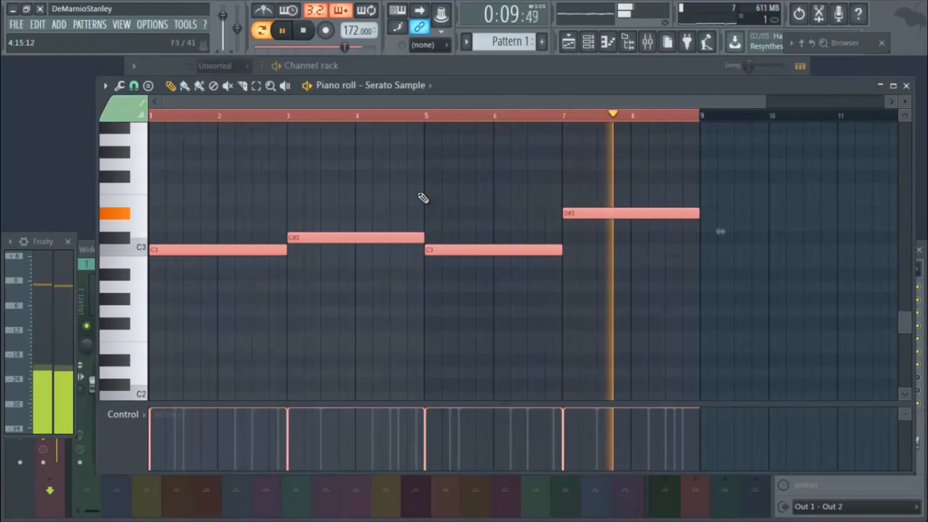
key(ctrl+d)
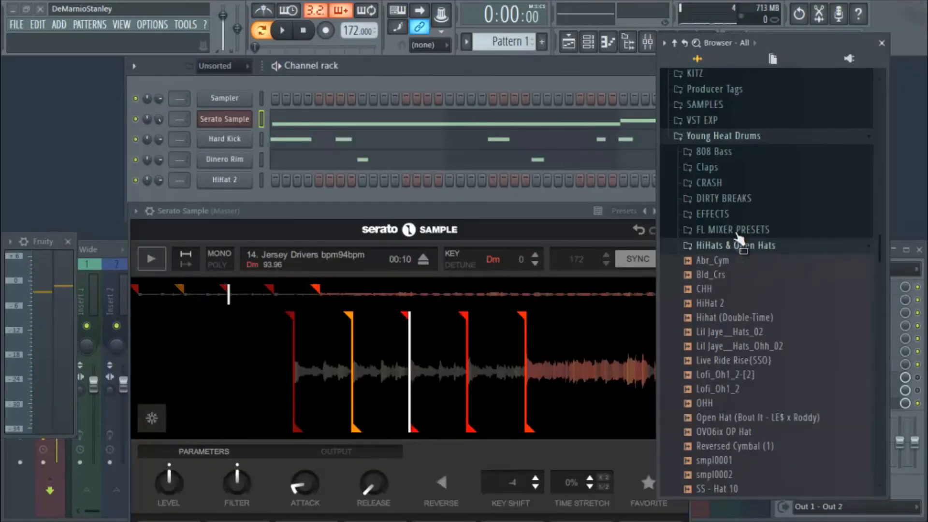
- Browse to the TheBeatMajors - (HiHat Midi Kit) folder inside HEAT KITS, BOATLOAD KITS, UNRELEASED KITS
click(735, 245)
click(725, 132)
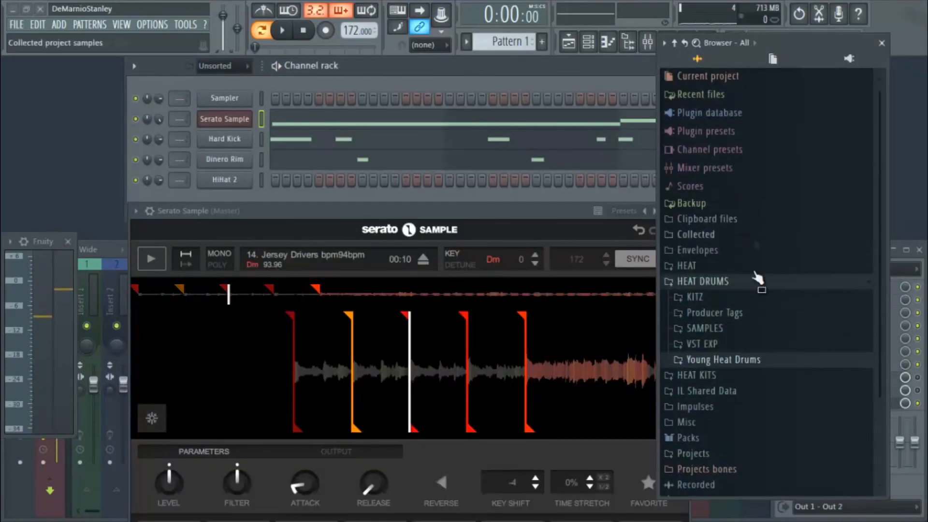
click(706, 283)
click(699, 299)
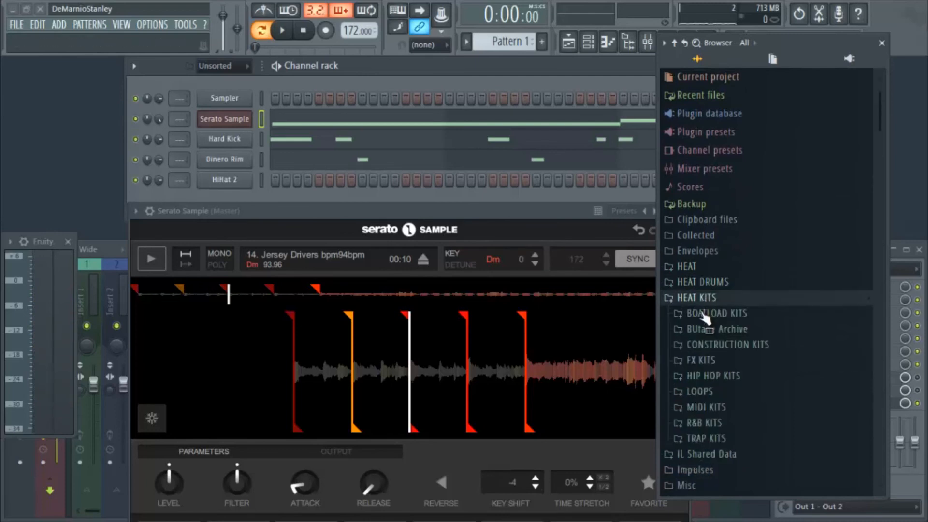
click(715, 313)
scroll(769, 336, down, 4)
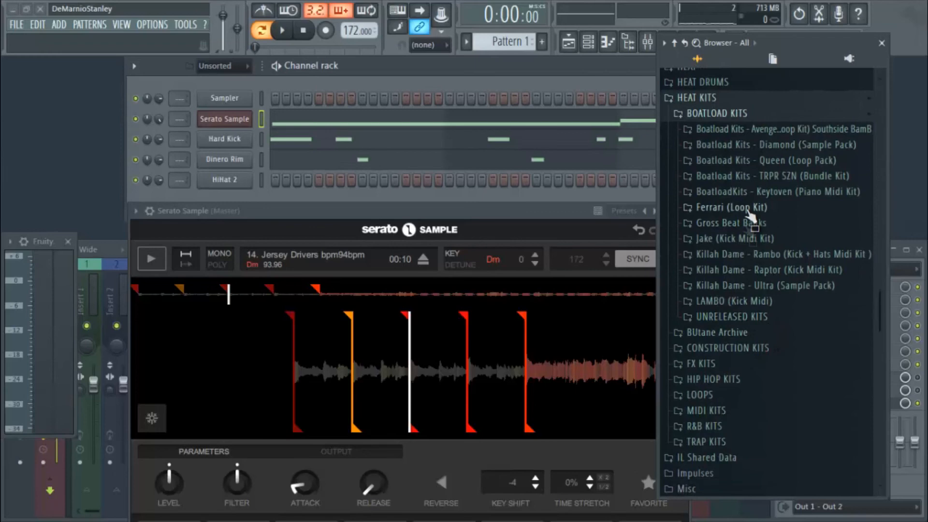
click(743, 318)
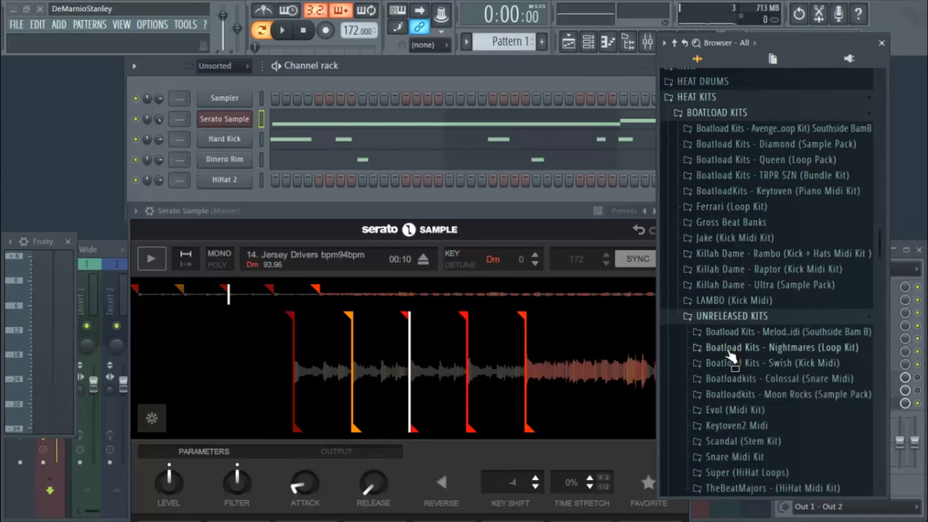
scroll(729, 356, down, 2)
click(754, 403)
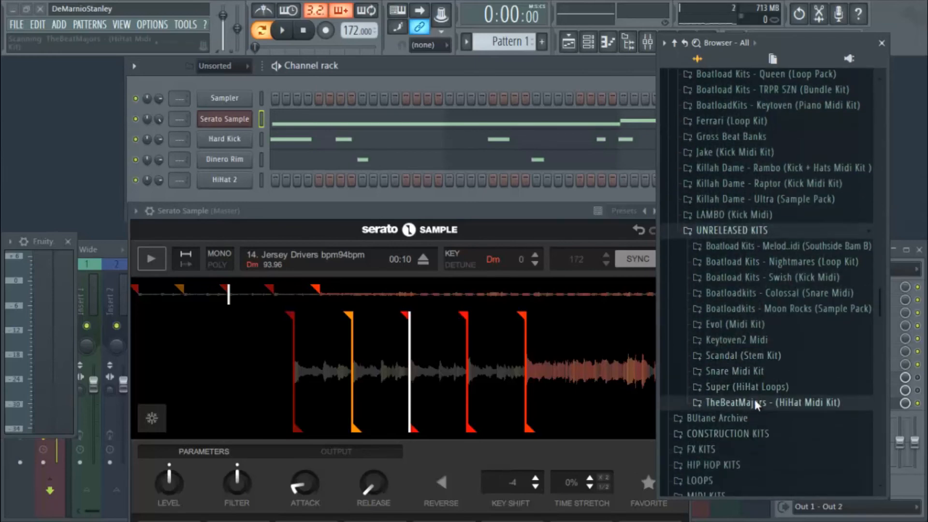
- Load a hi-hat MIDI pattern from the TheBeatMajors kit onto the HiHat 2 channel
scroll(750, 377, up, 2)
scroll(747, 382, down, 4)
scroll(745, 382, up, 2)
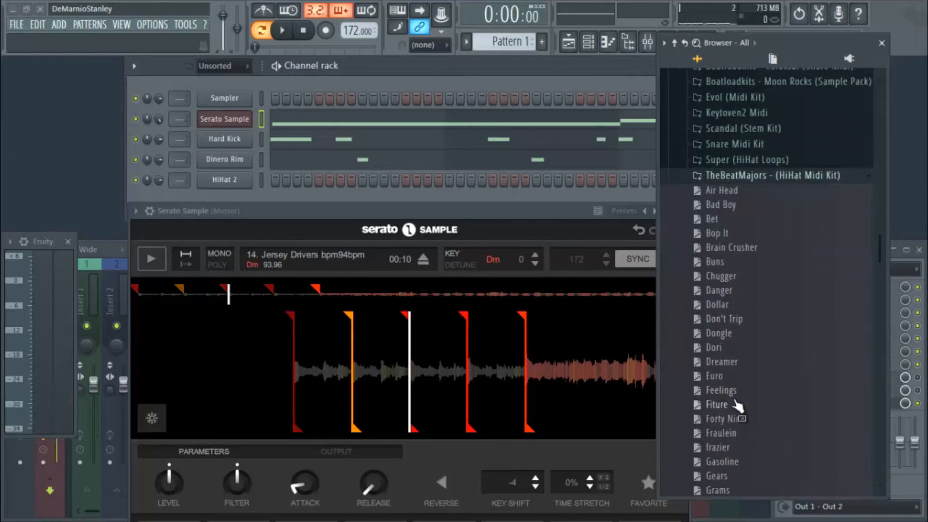
scroll(736, 404, down, 4)
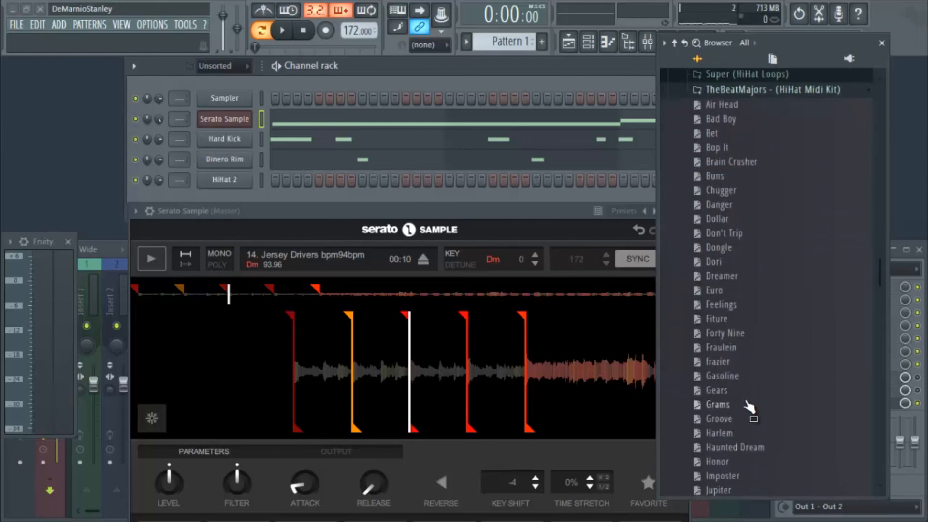
drag(734, 301, 246, 181)
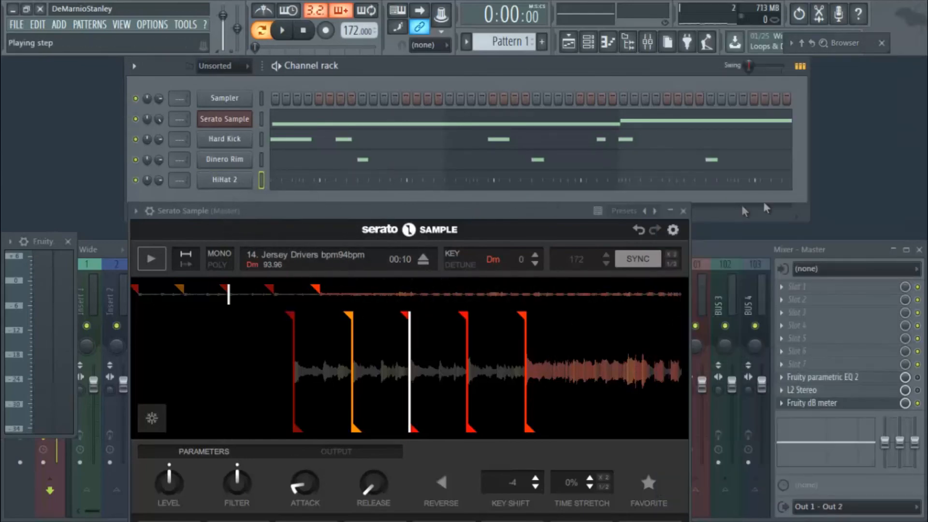
- Shift all the HiHat 2 notes slightly later while the pattern plays
key(F7)
key(space)
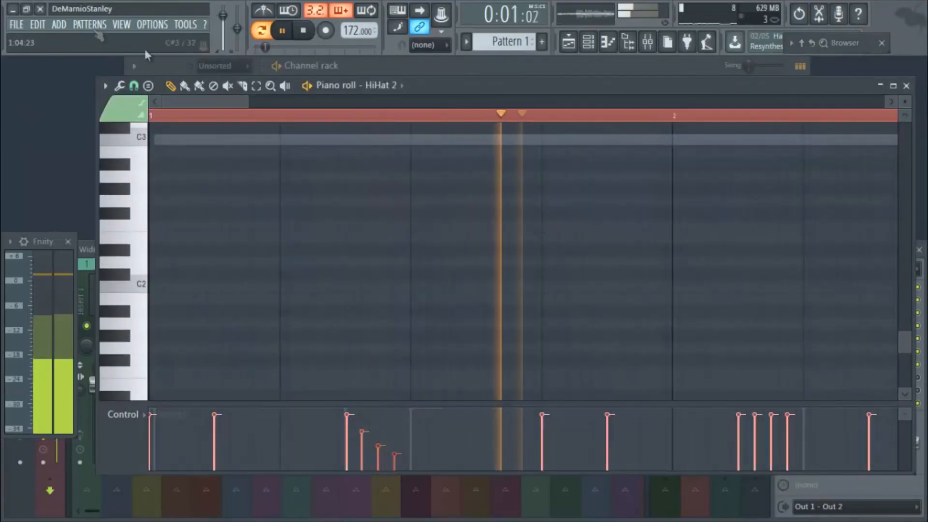
click(133, 86)
click(149, 146)
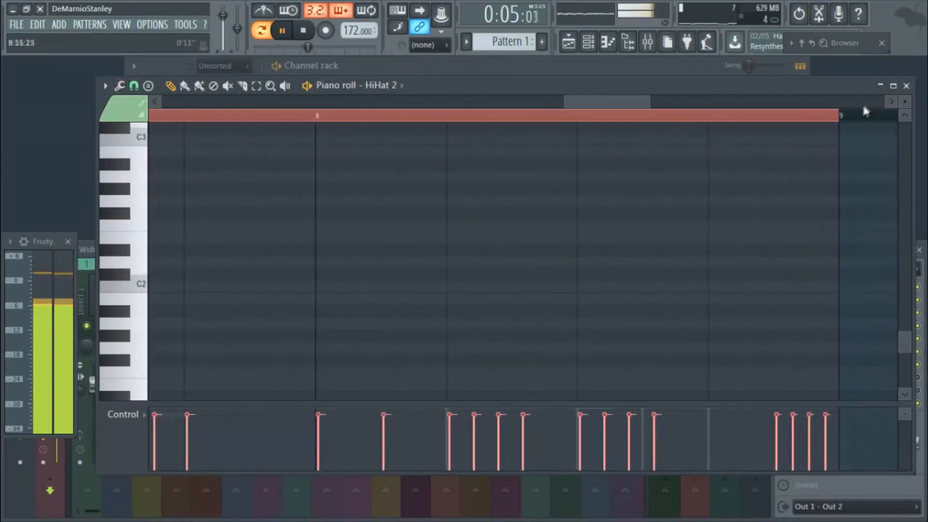
click(908, 86)
- Set the HiHat 2 sample's fade-out to 18% and normalize it
click(225, 179)
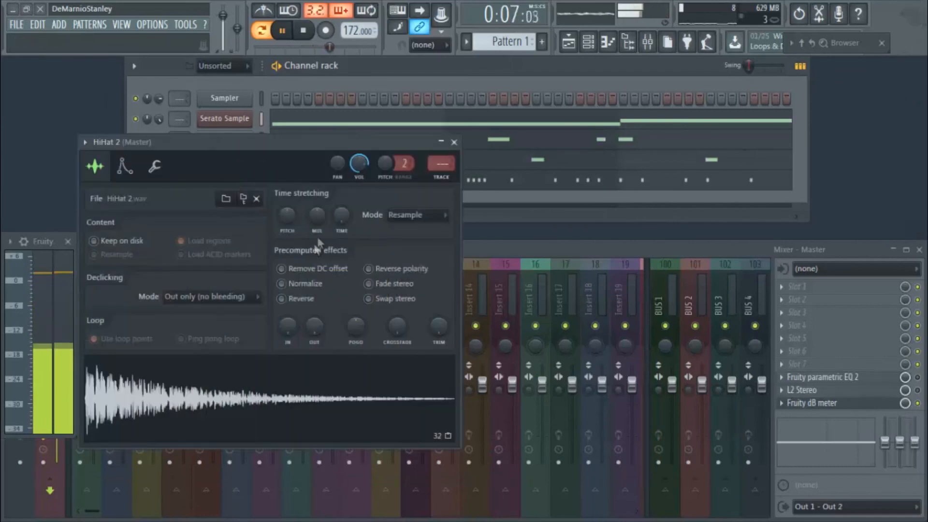
drag(315, 320, 316, 318)
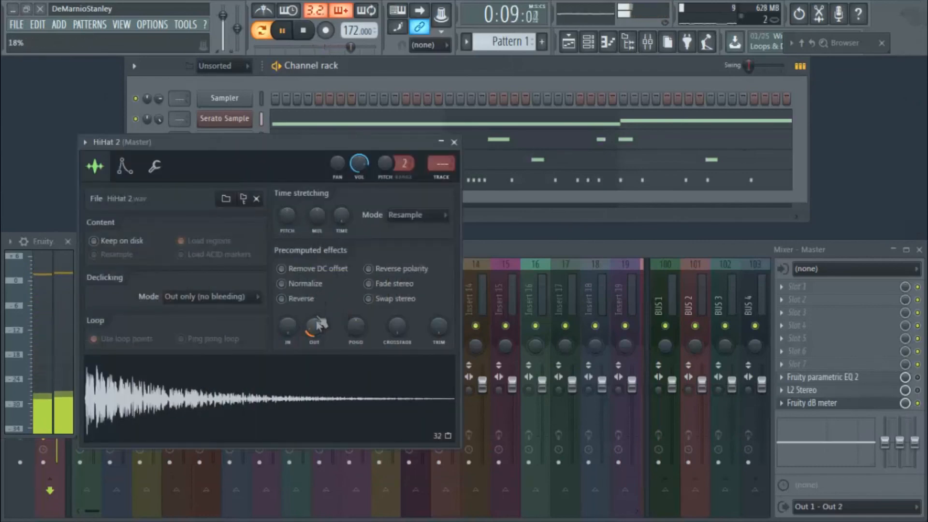
click(300, 283)
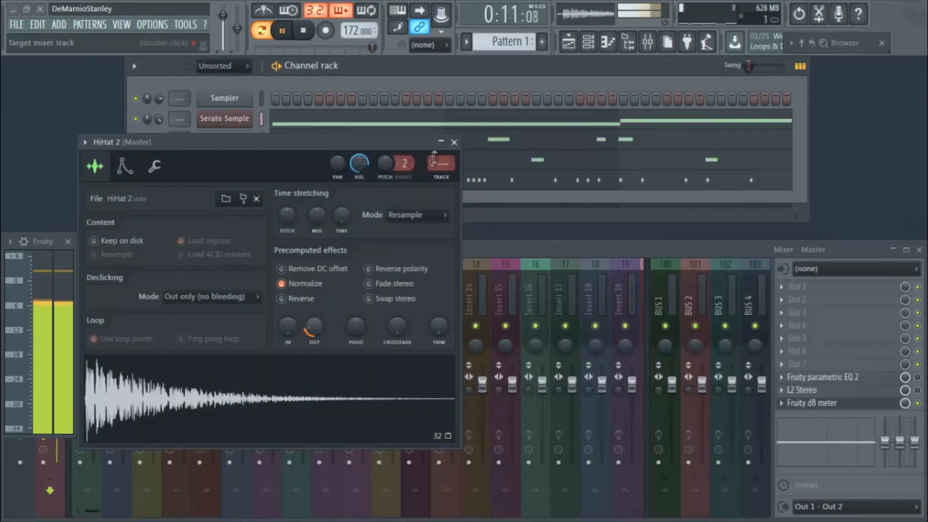
click(454, 142)
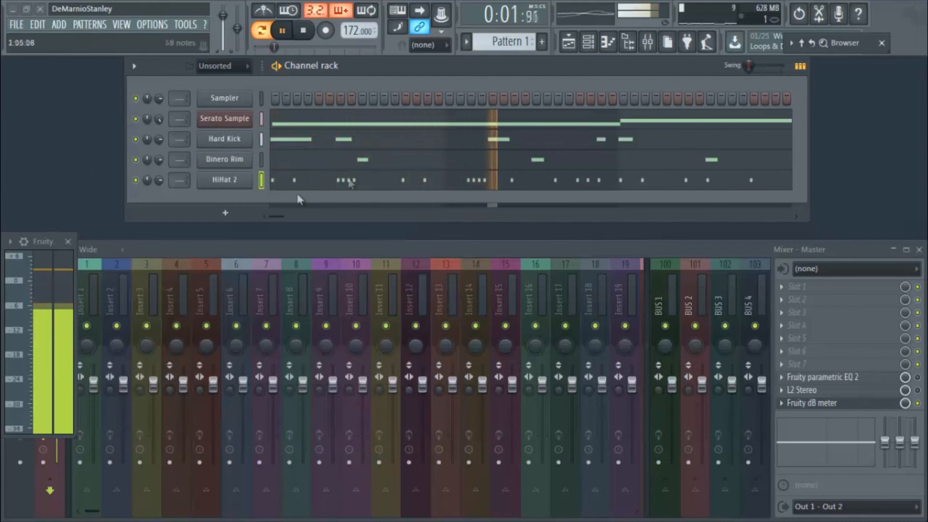
right_click(215, 183)
click(272, 256)
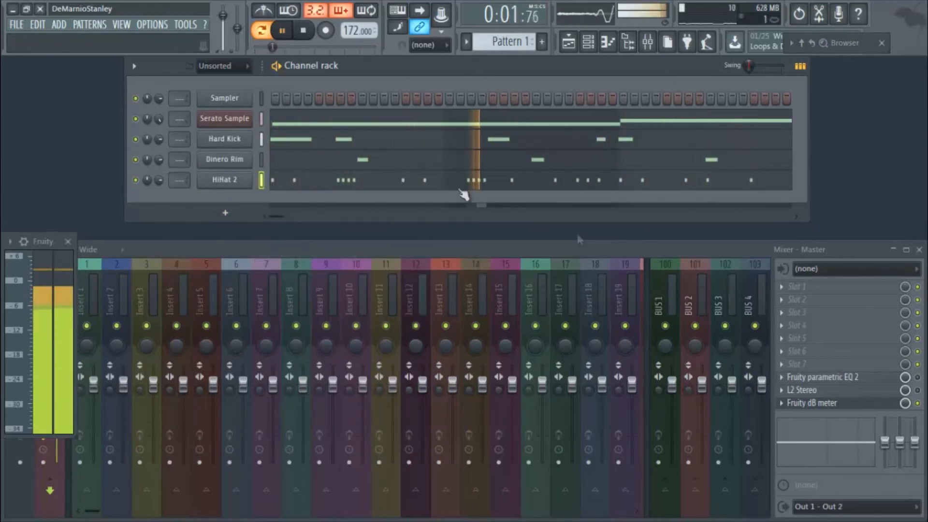
click(225, 180)
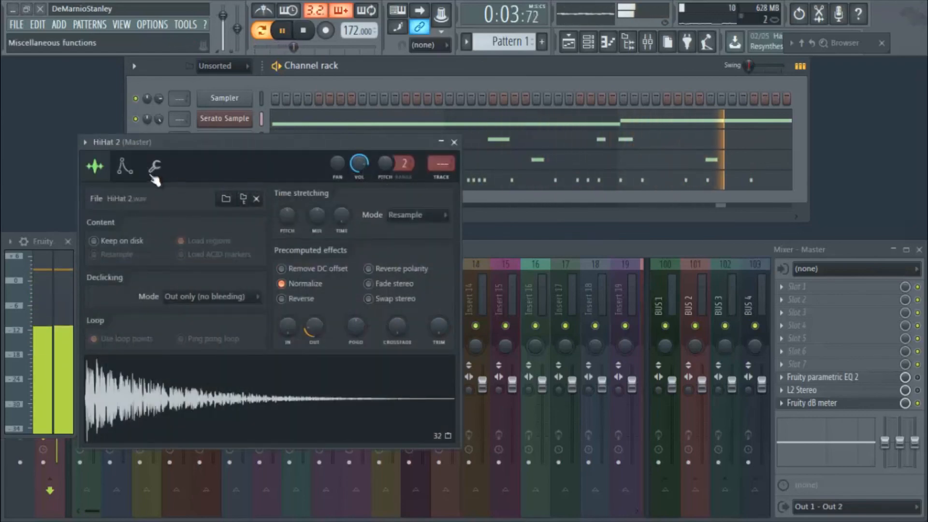
click(455, 142)
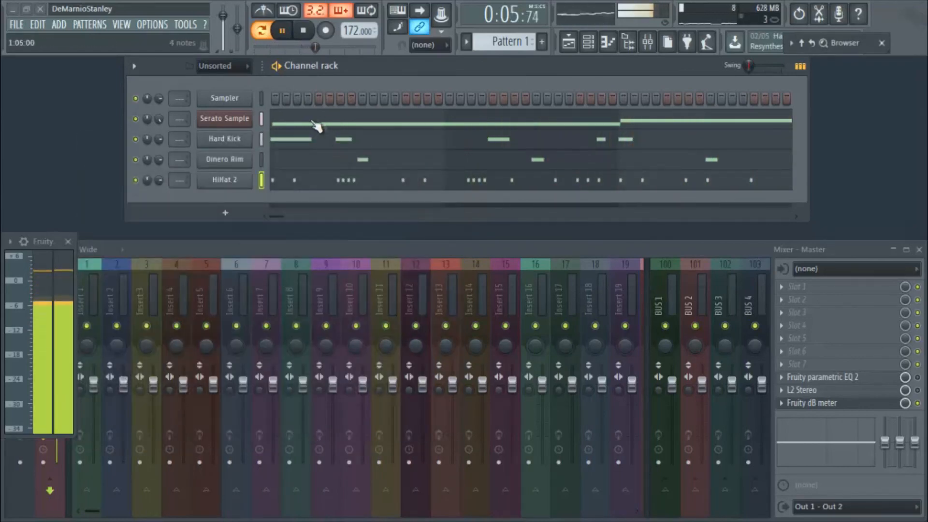
- Review the Serato Sample notes across bars 1 to 8 and stop playback
click(320, 125)
scroll(393, 249, up, 3)
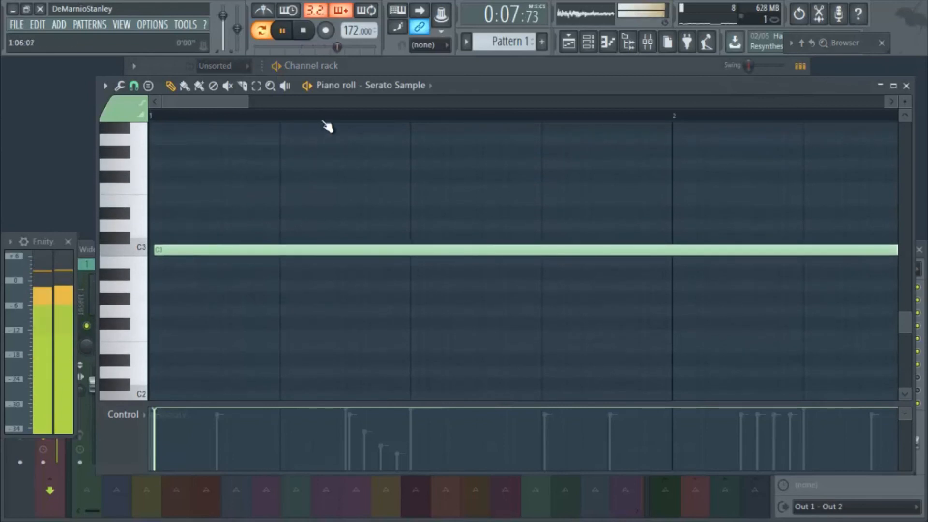
scroll(322, 117, down, 4)
scroll(319, 119, down, 3)
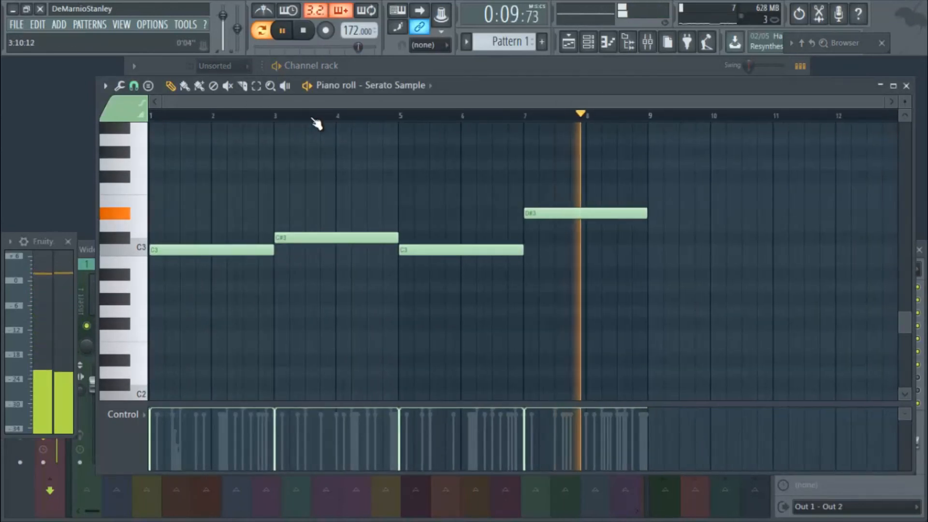
key(space)
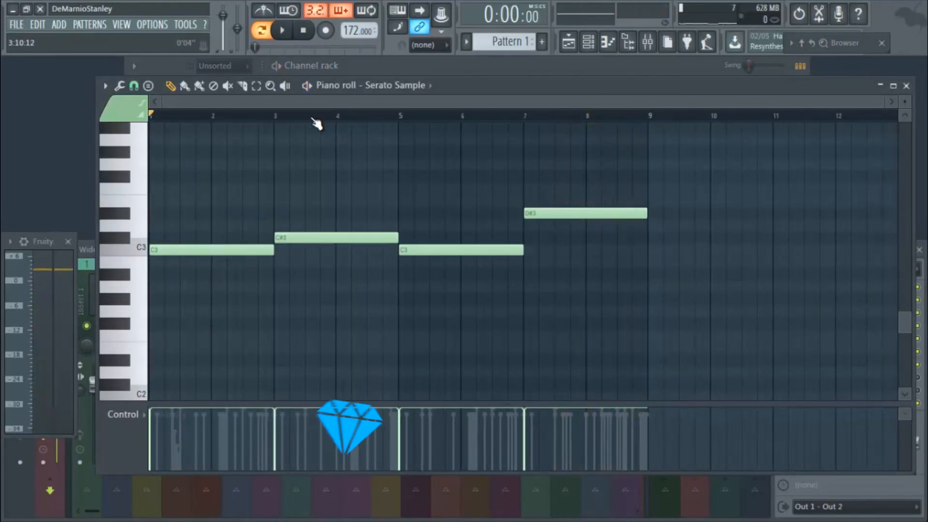
- Try setting Serato Sample's cue points automatically with Find Samples and undo the result
click(907, 86)
click(225, 128)
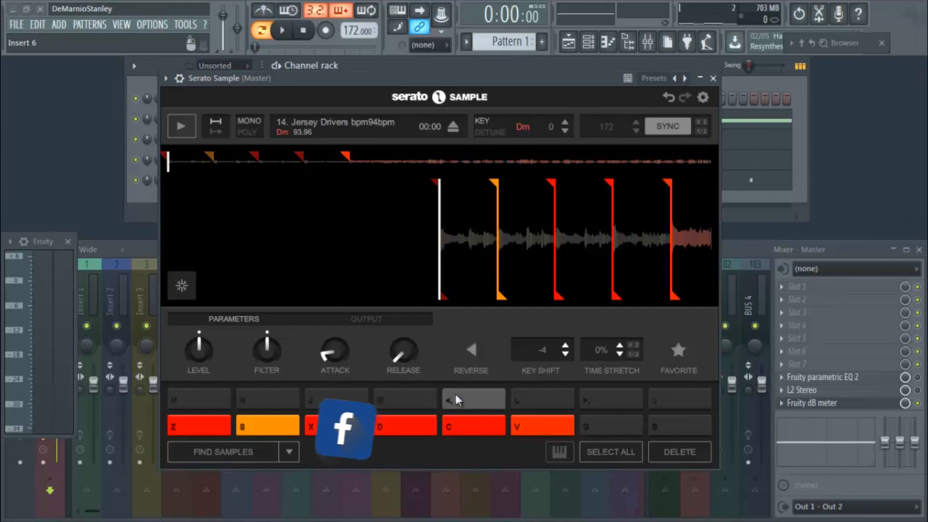
click(291, 456)
click(344, 457)
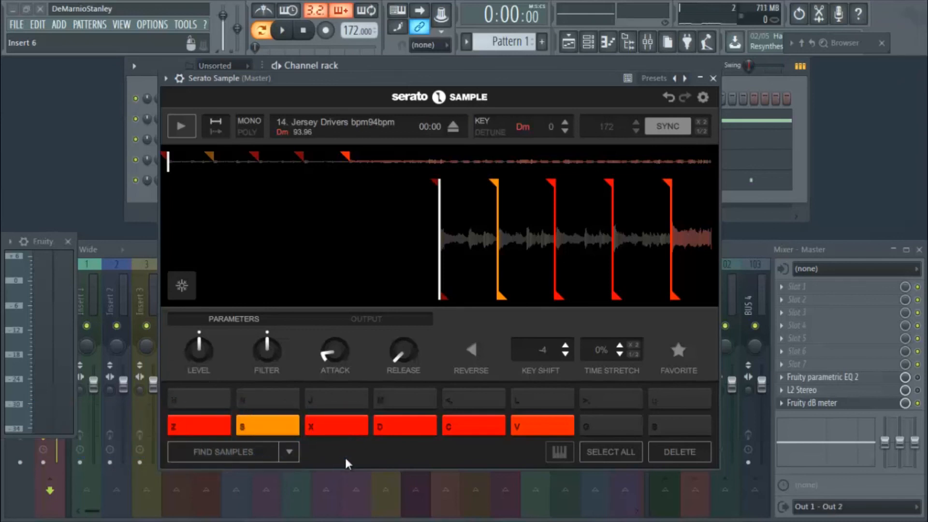
click(237, 451)
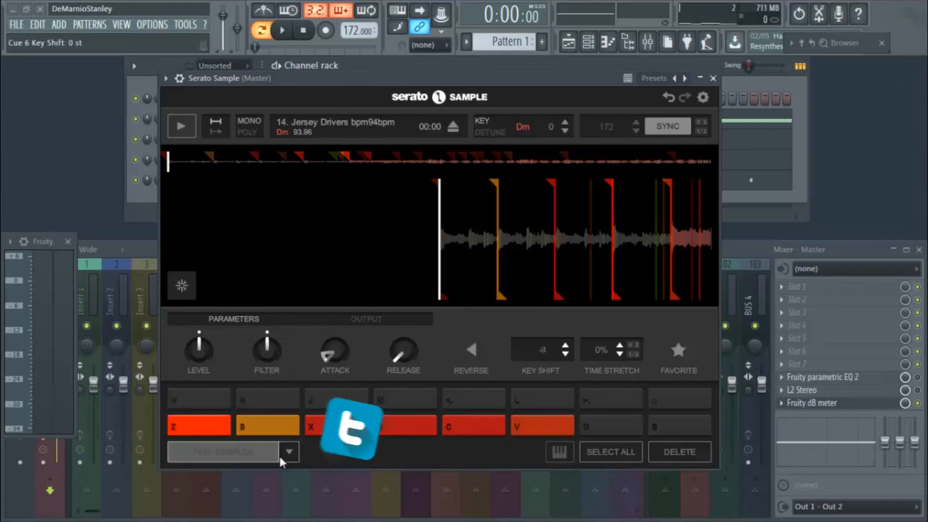
click(668, 98)
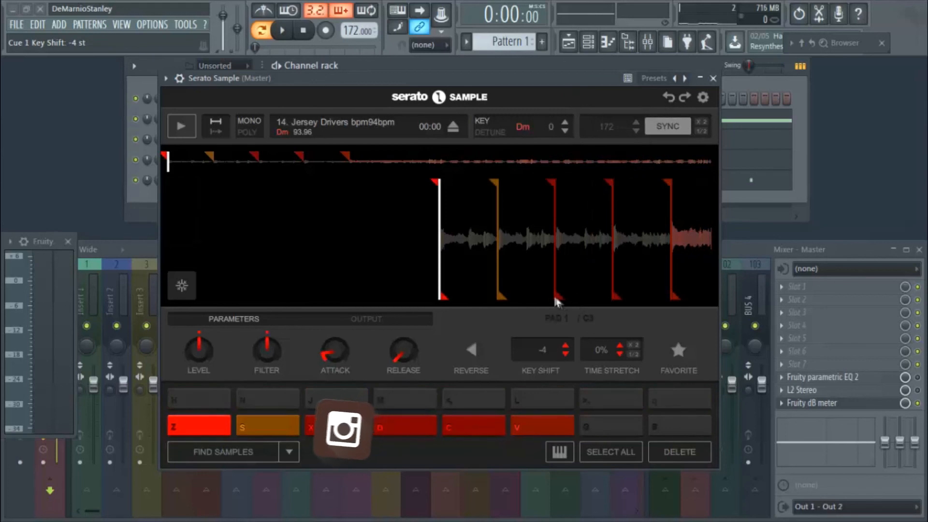